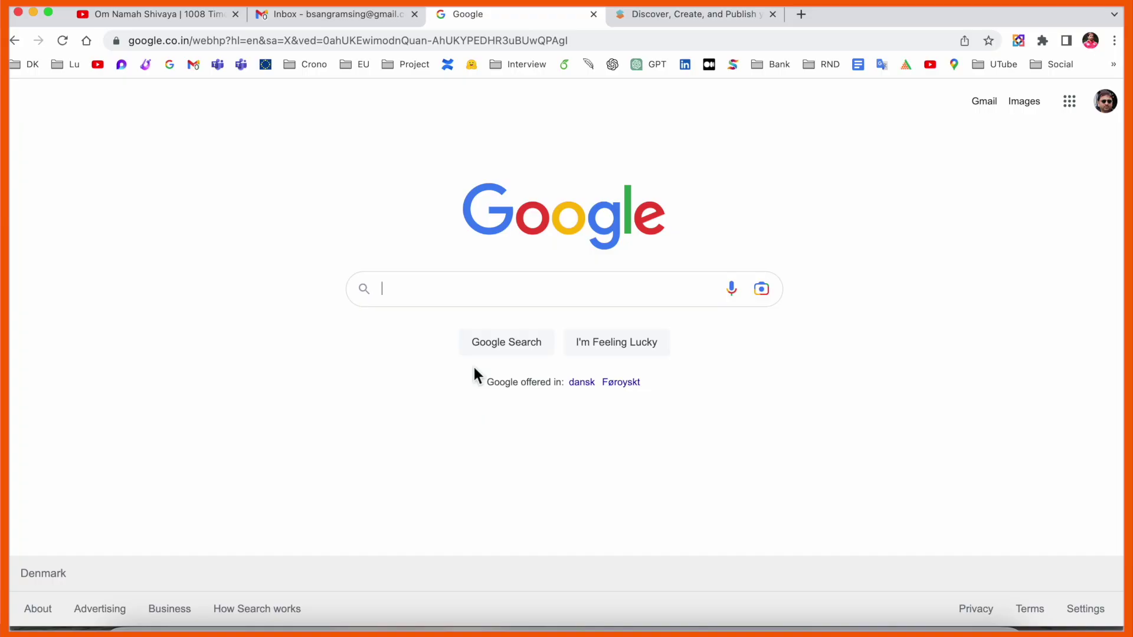
Search Google for SciSpace Copilot and open its Chrome Web Store listing in a new tab
text(SciSpace Copilot)
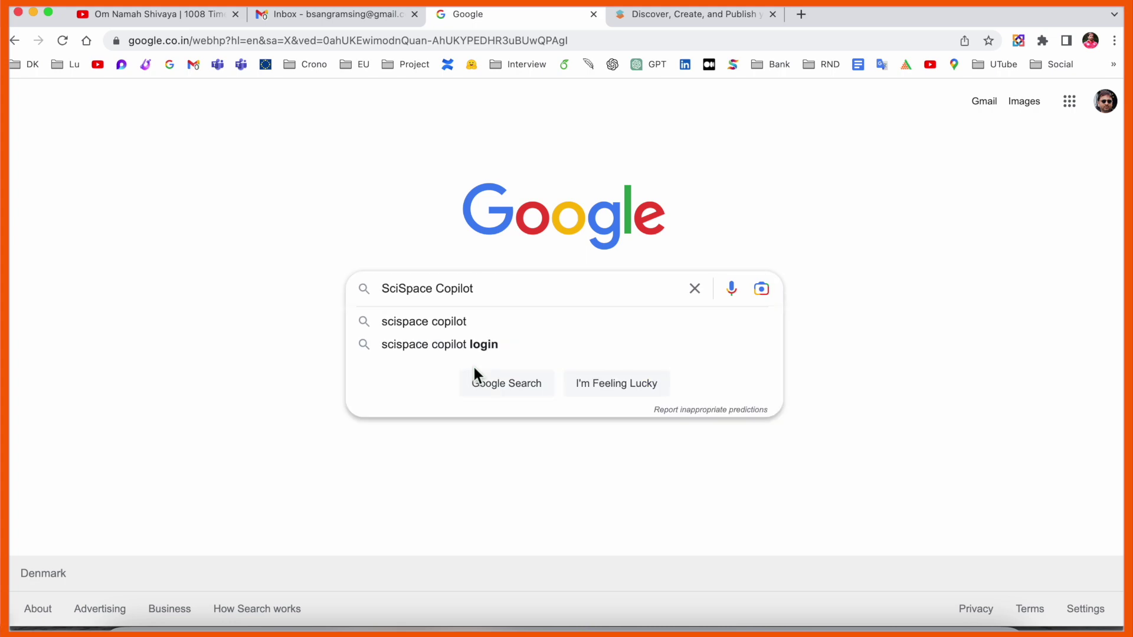
click(475, 372)
right_click(211, 335)
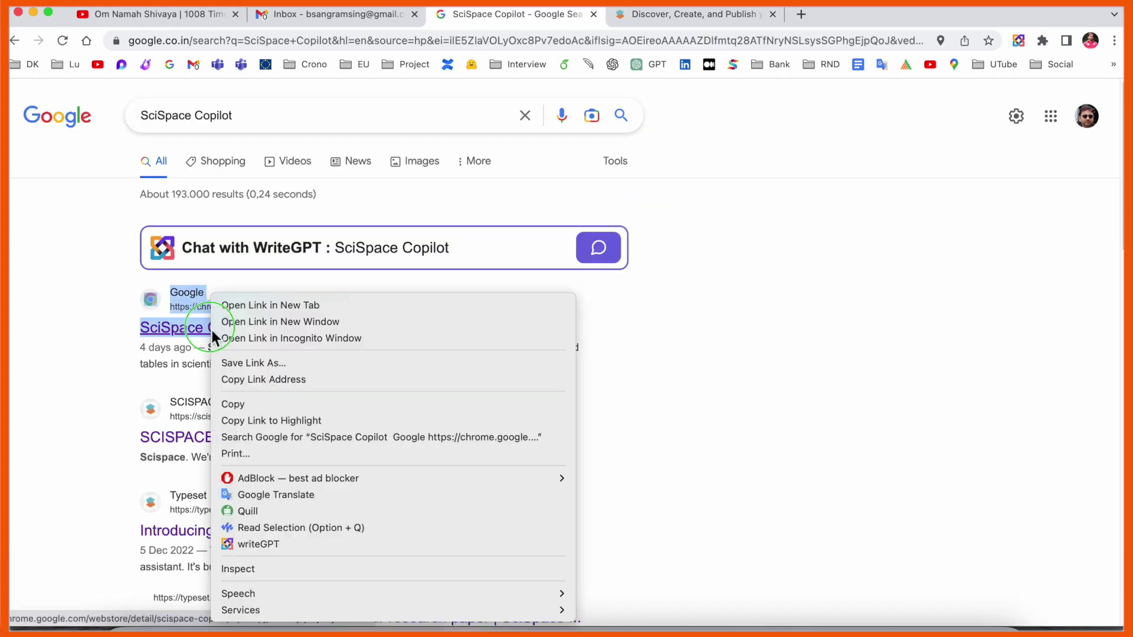
click(250, 312)
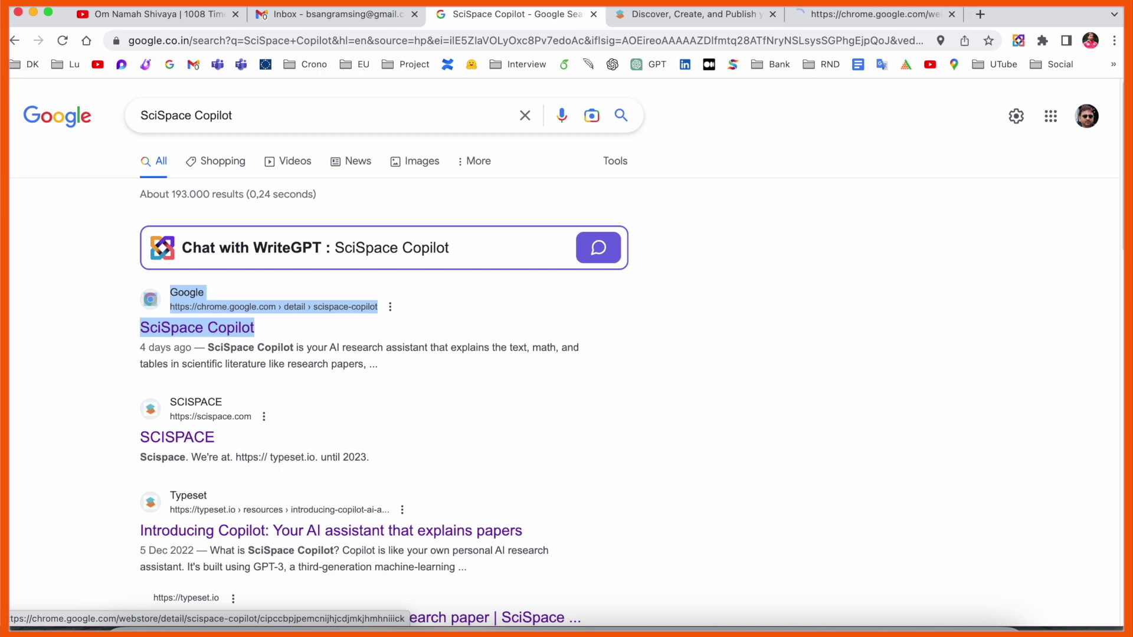
click(772, 14)
Go to the SciSpace website at typeset.io and start a PDF upload, which asks for sign-in
click(19, 422)
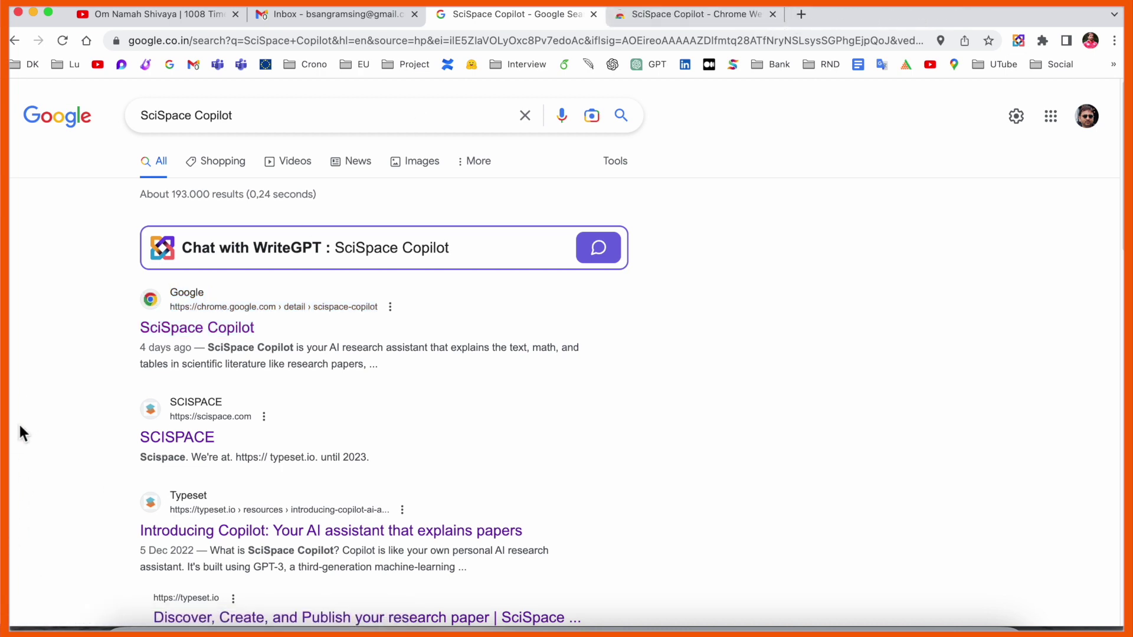
click(172, 447)
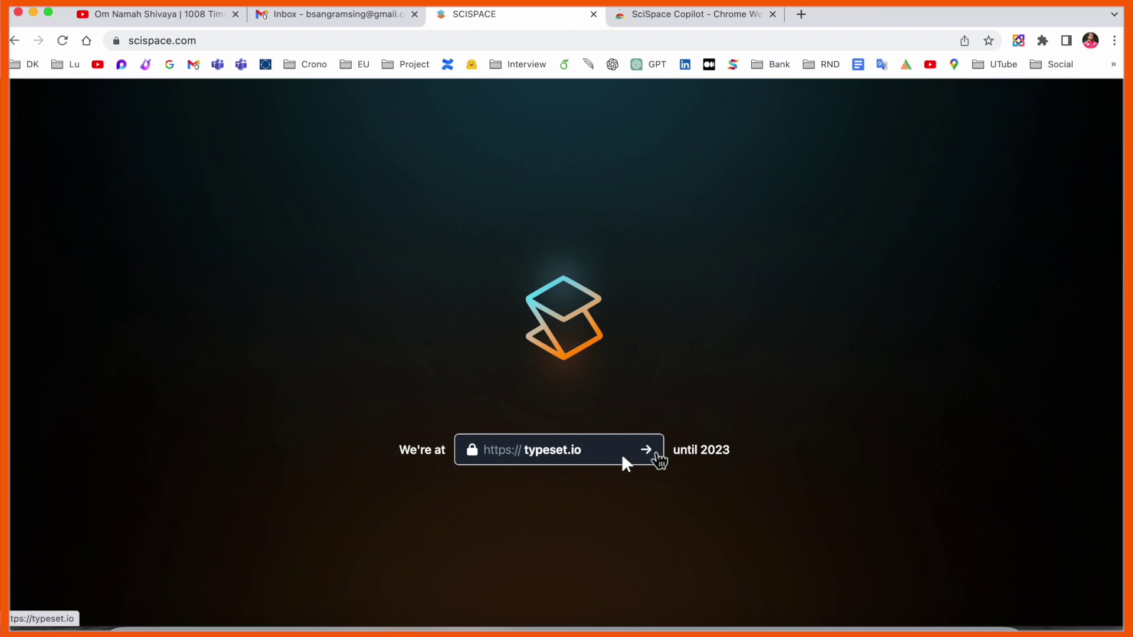
click(657, 452)
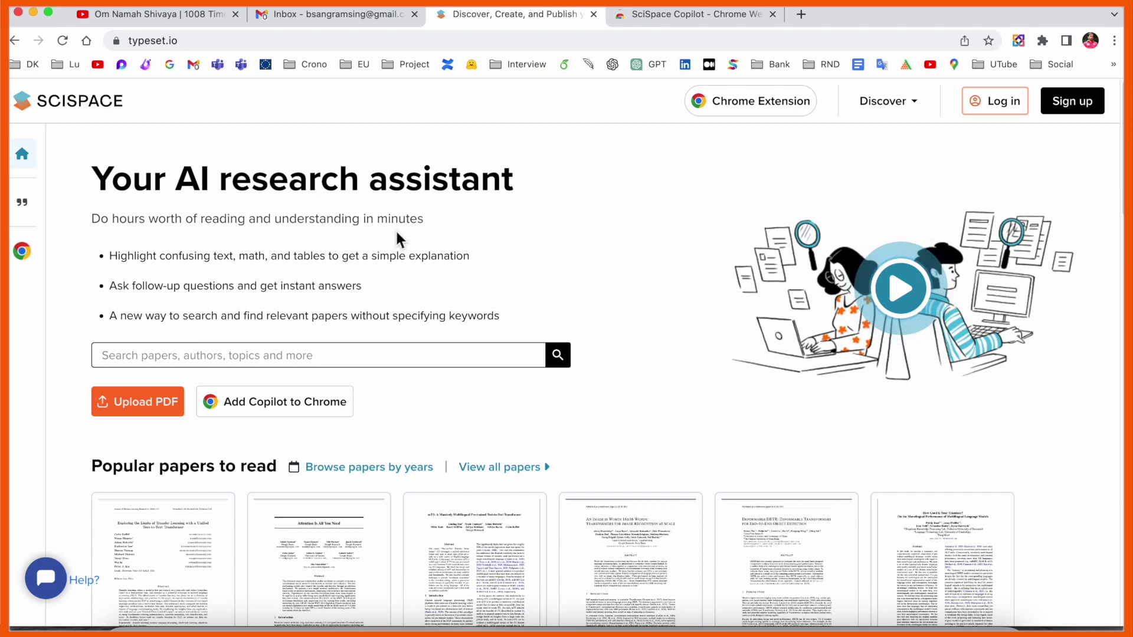
scroll(250, 417, down, 3)
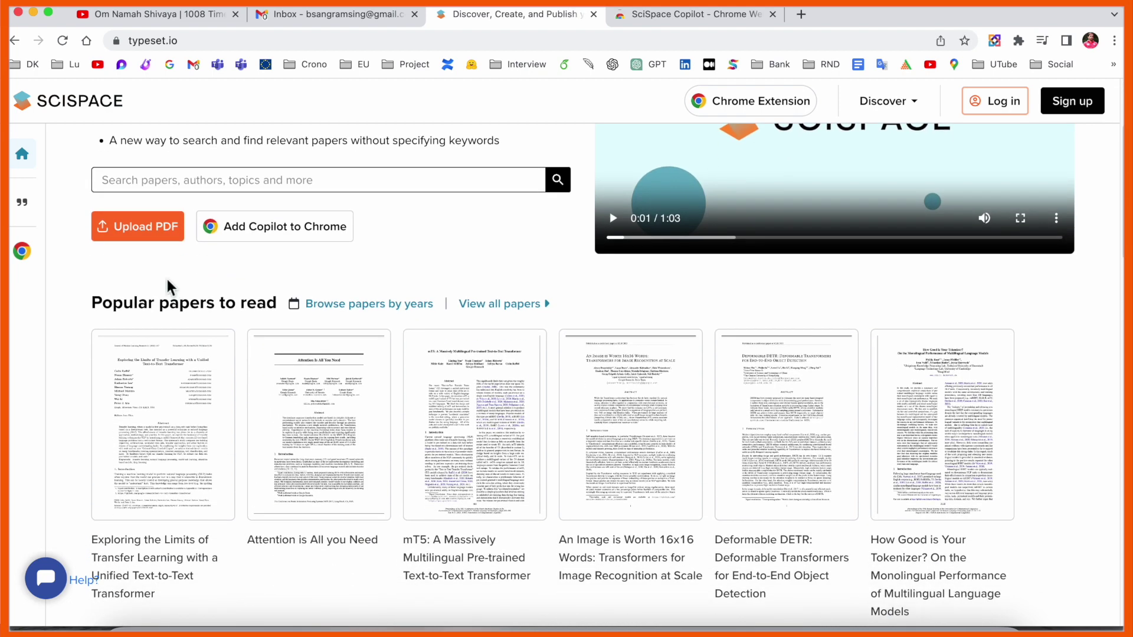
click(157, 239)
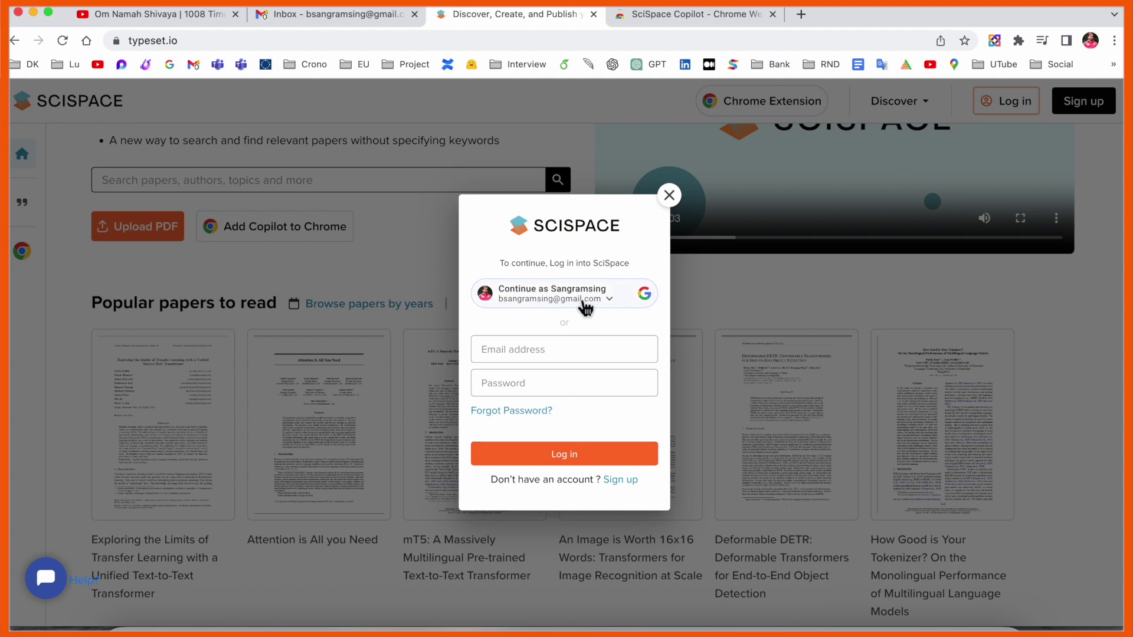
Sign in to SciSpace with a Google account
click(615, 300)
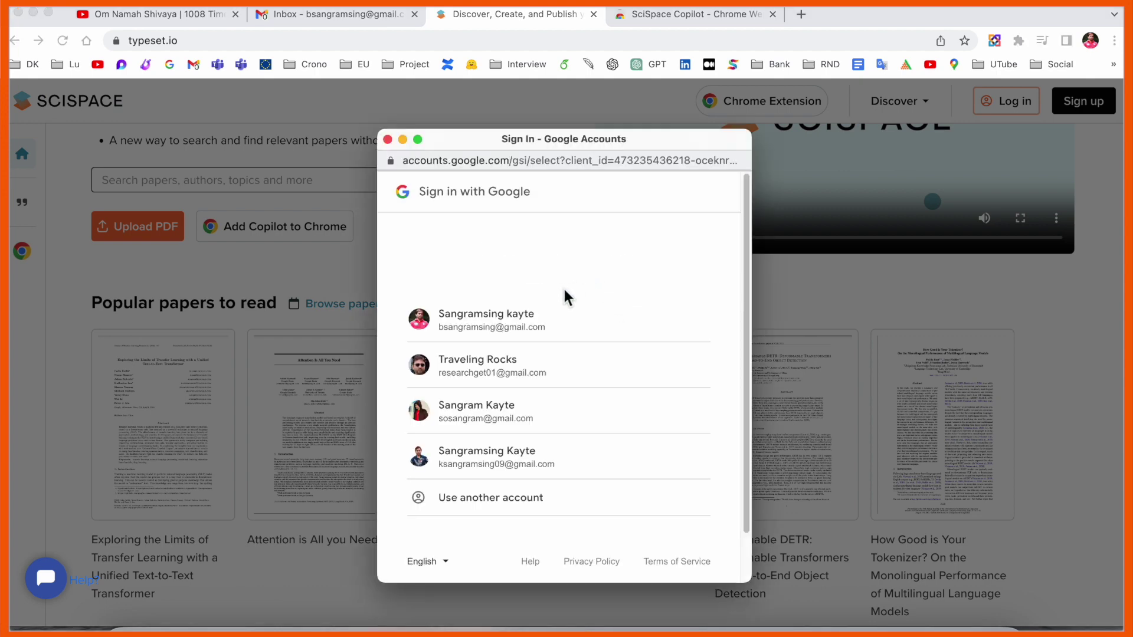
click(480, 451)
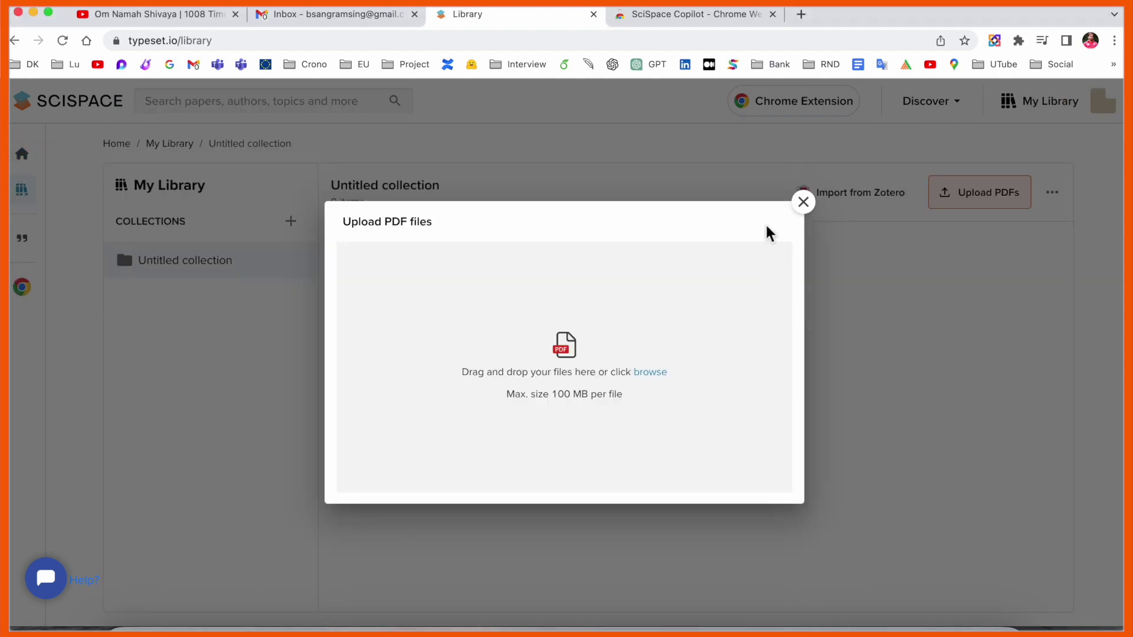
click(803, 202)
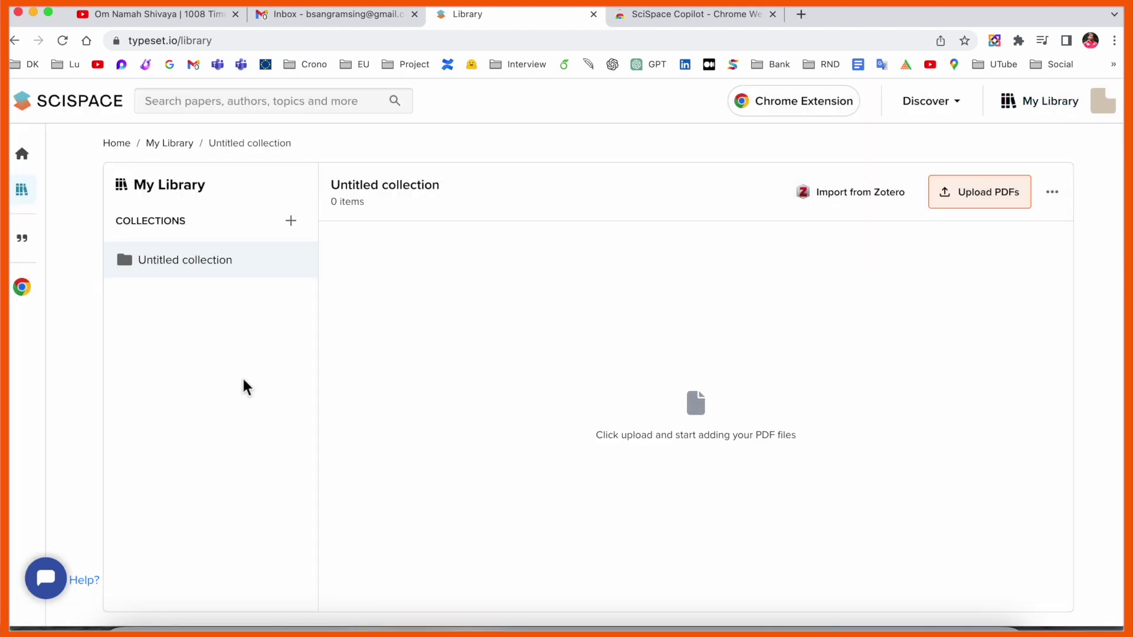
Upload SLTU paper2.pdf from the Desktop to the Untitled collection and open it
click(1003, 213)
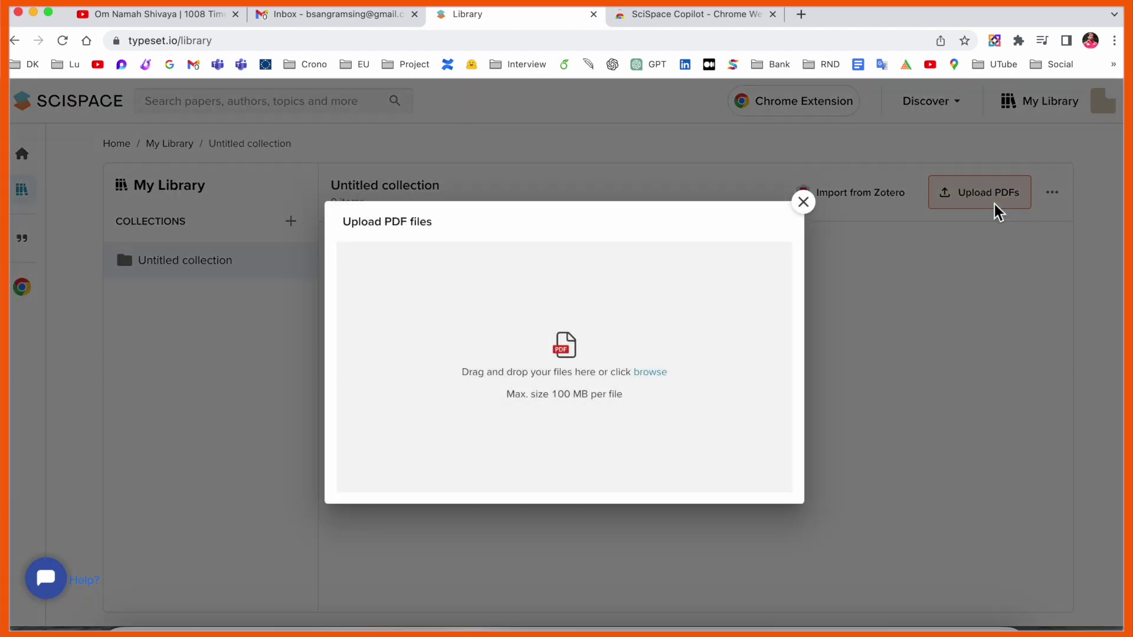
click(575, 361)
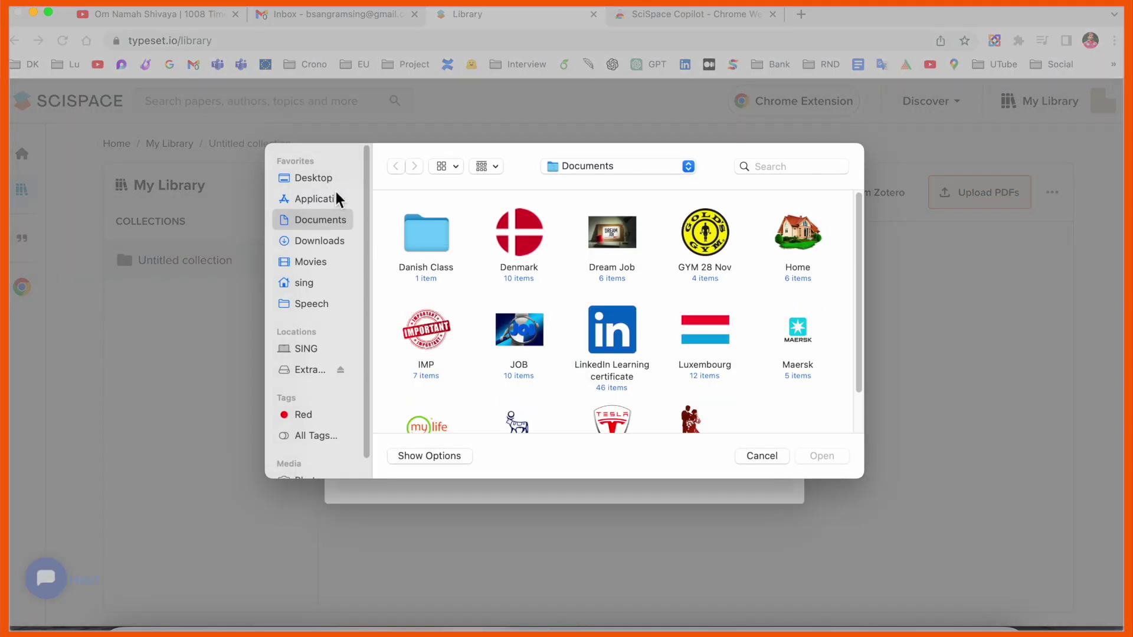
click(313, 179)
double_click(791, 325)
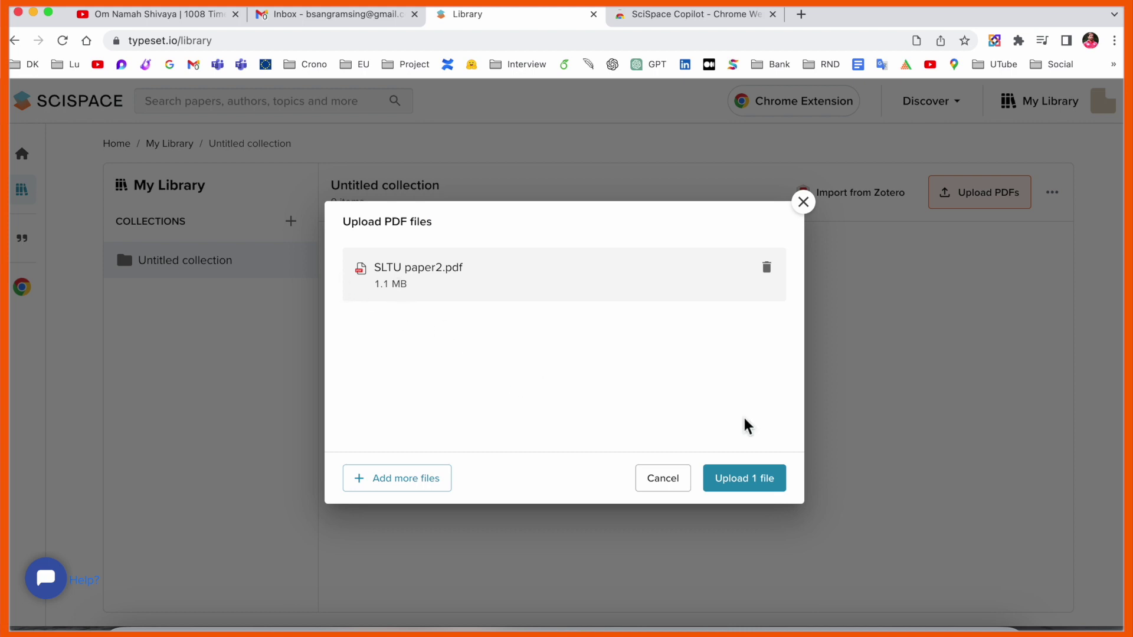
click(753, 487)
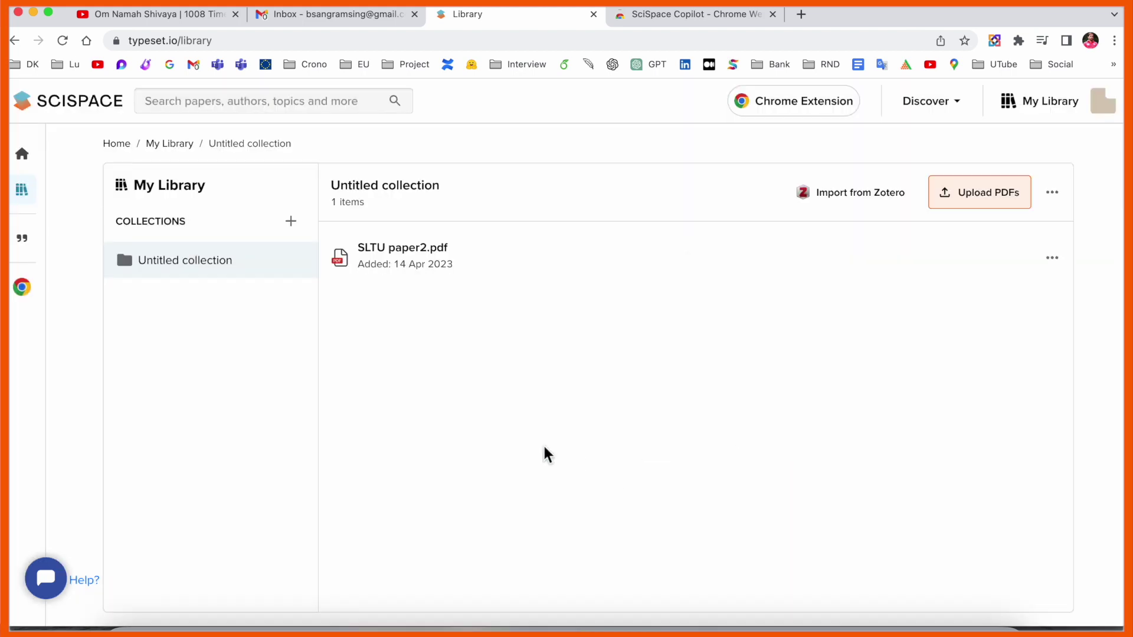
click(451, 269)
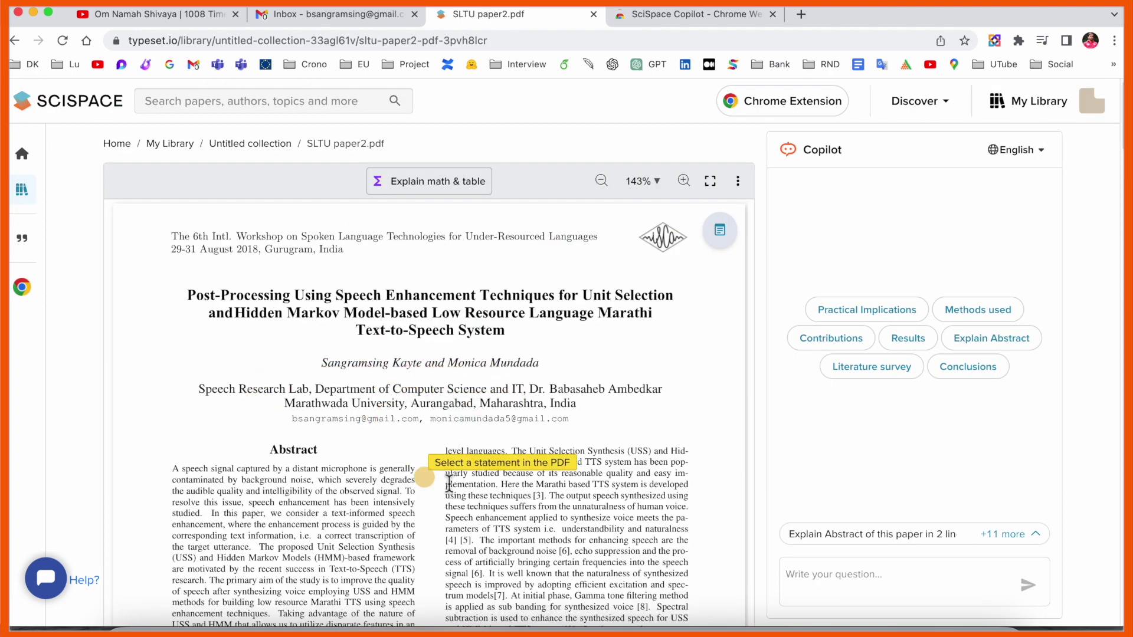
Select the paper's whole Abstract paragraph and have Copilot summarize it
scroll(425, 475, down, 1)
scroll(307, 363, down, 5)
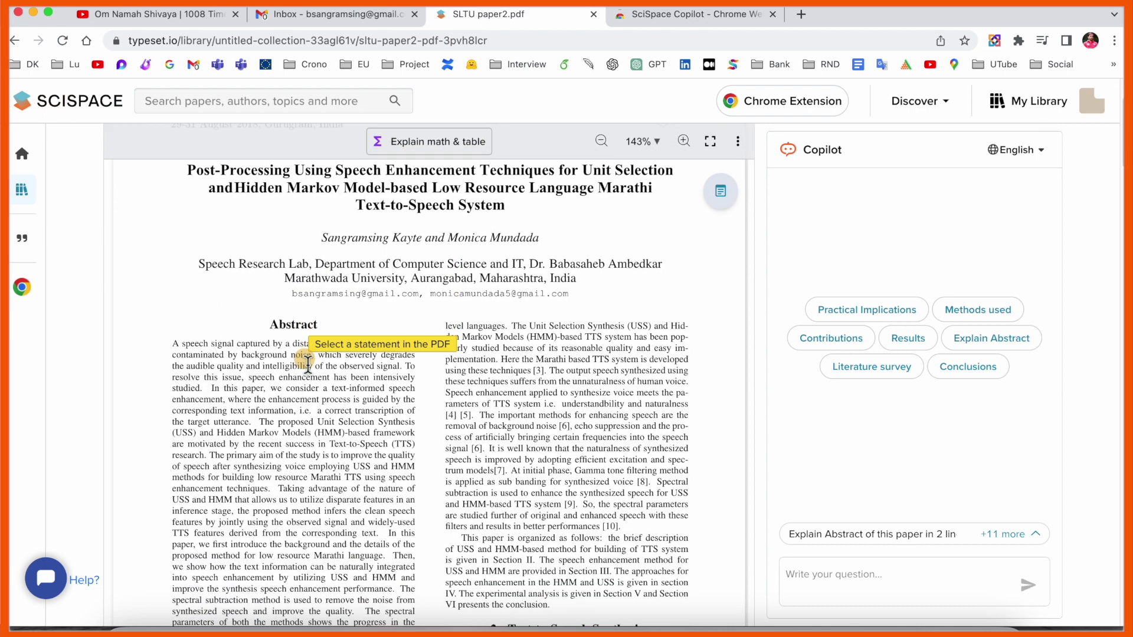
drag(177, 289, 239, 580)
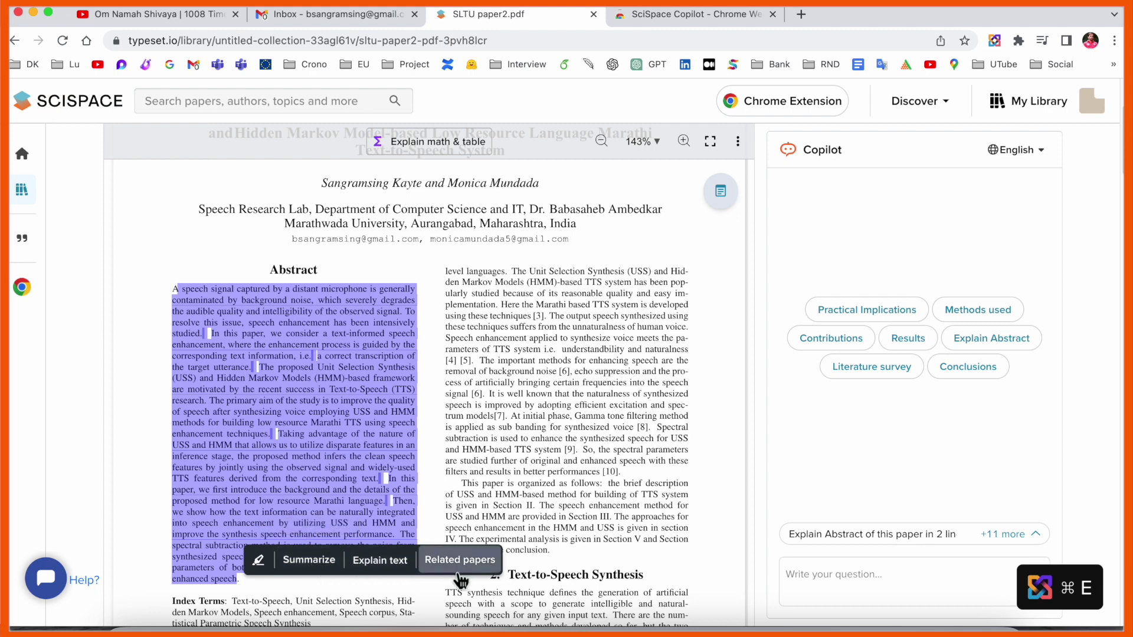
click(308, 559)
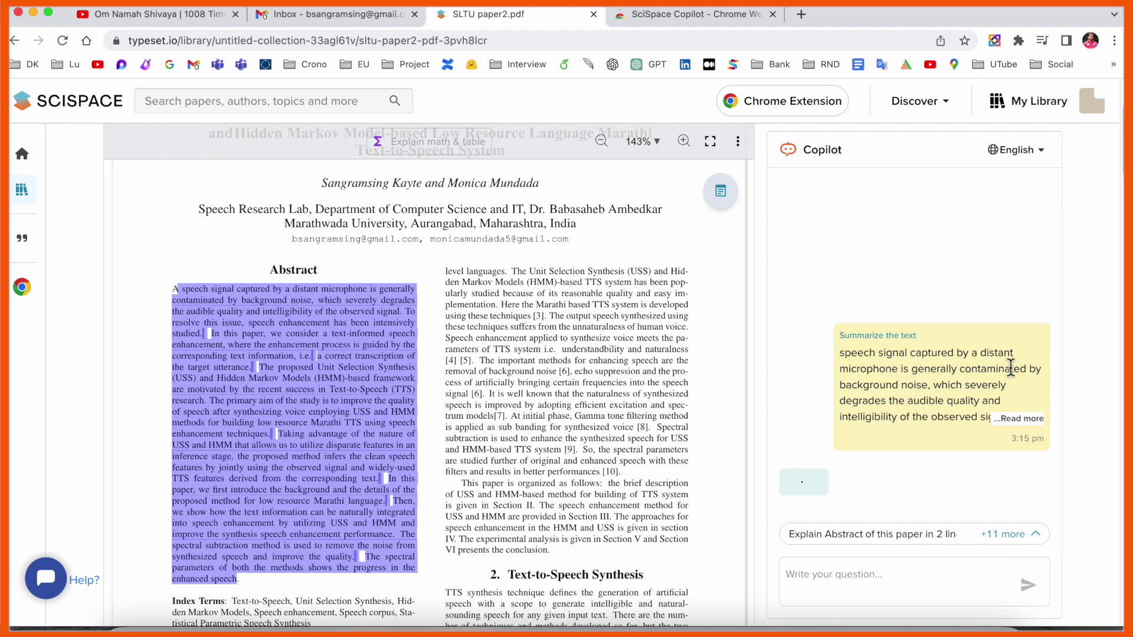
scroll(955, 360, up, 2)
scroll(956, 360, down, 2)
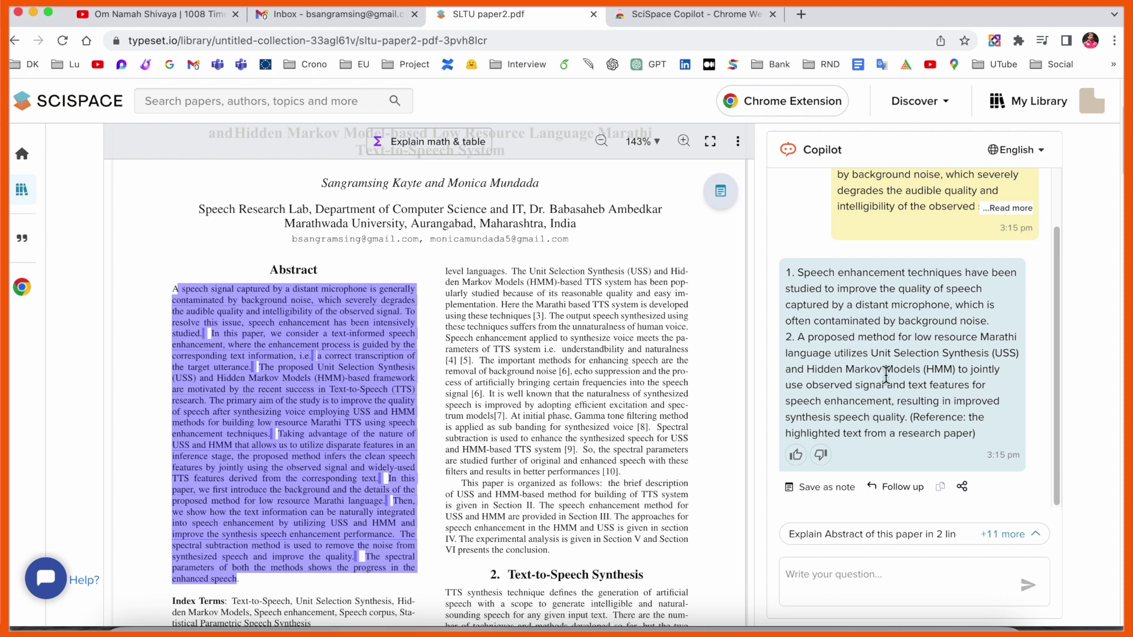
Reselect the abstract, have Copilot explain it, and read through the full explanation
right_click(341, 409)
click(177, 295)
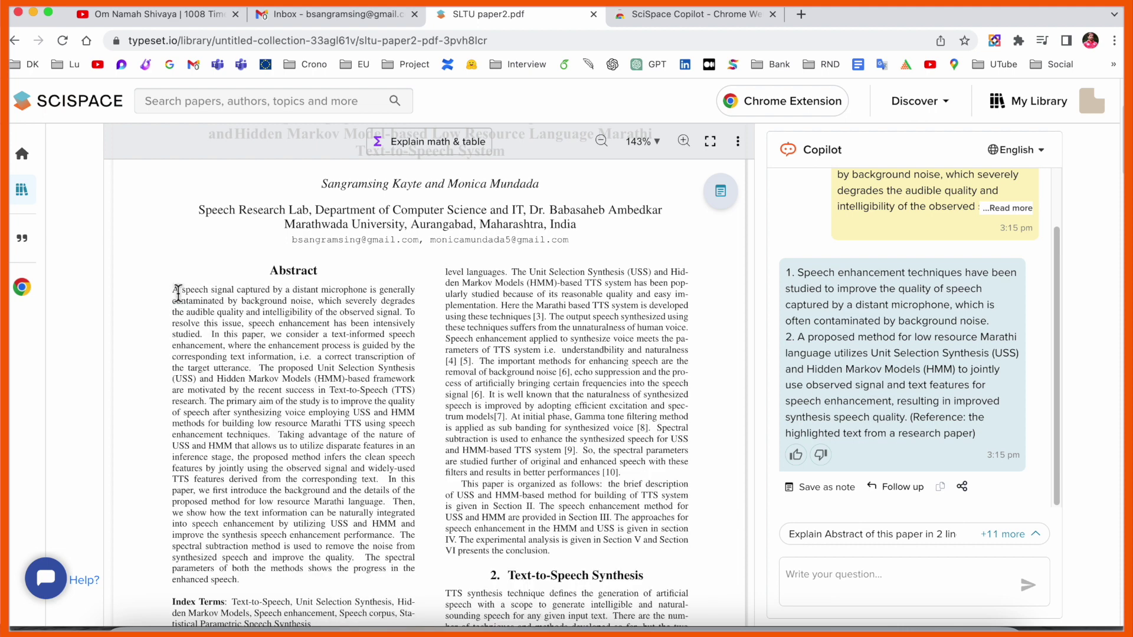
drag(179, 293, 237, 581)
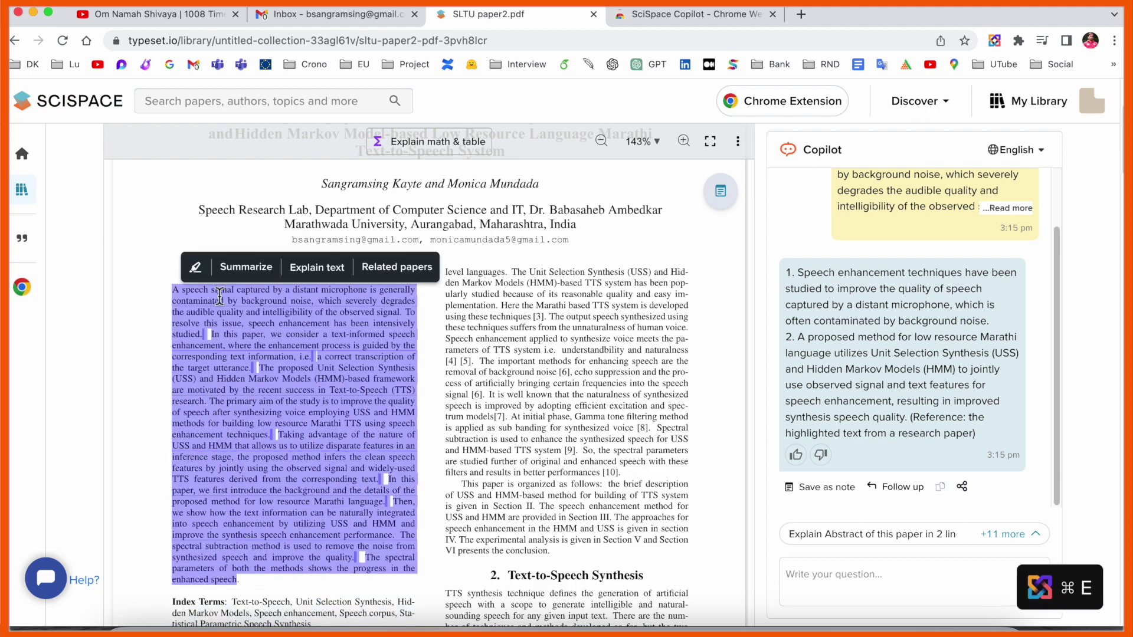
click(318, 267)
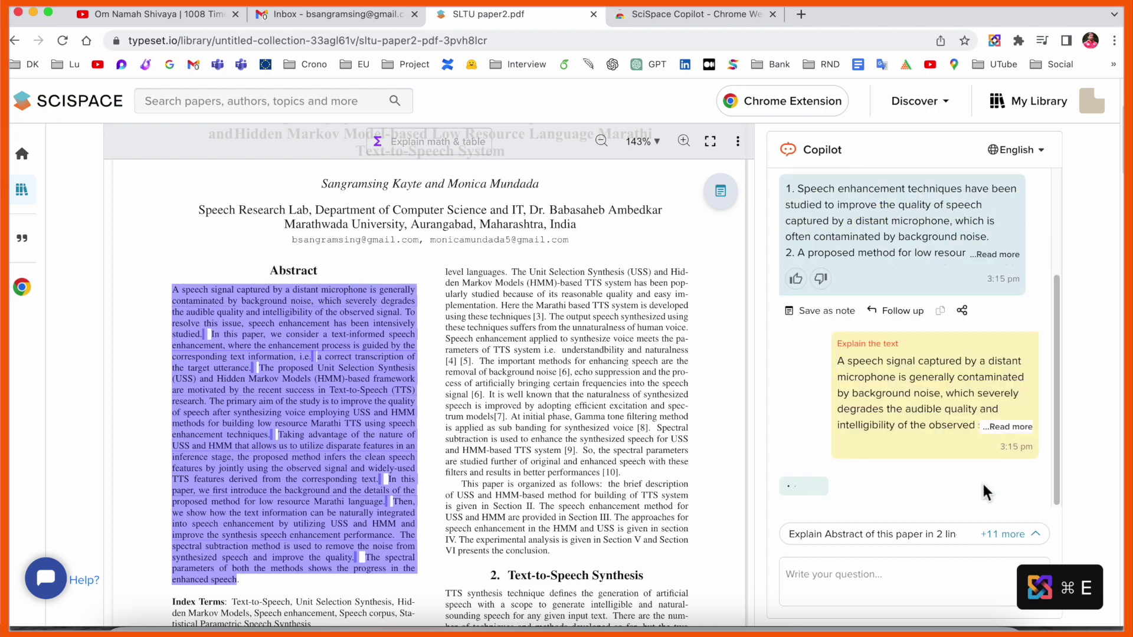
click(1008, 427)
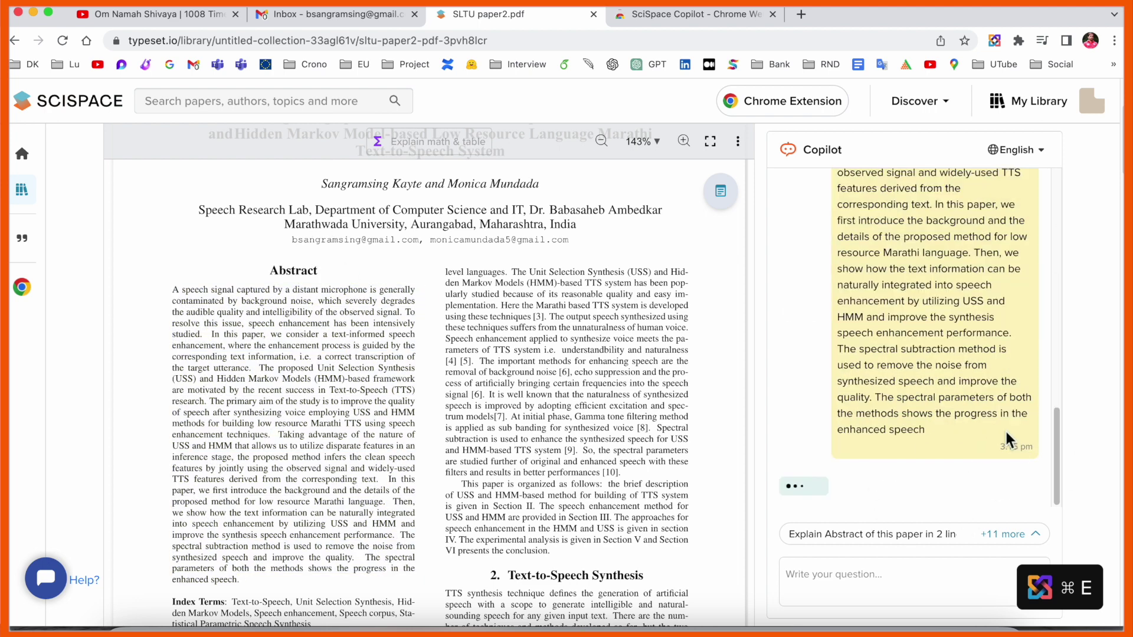
scroll(935, 402, up, 3)
scroll(954, 401, down, 4)
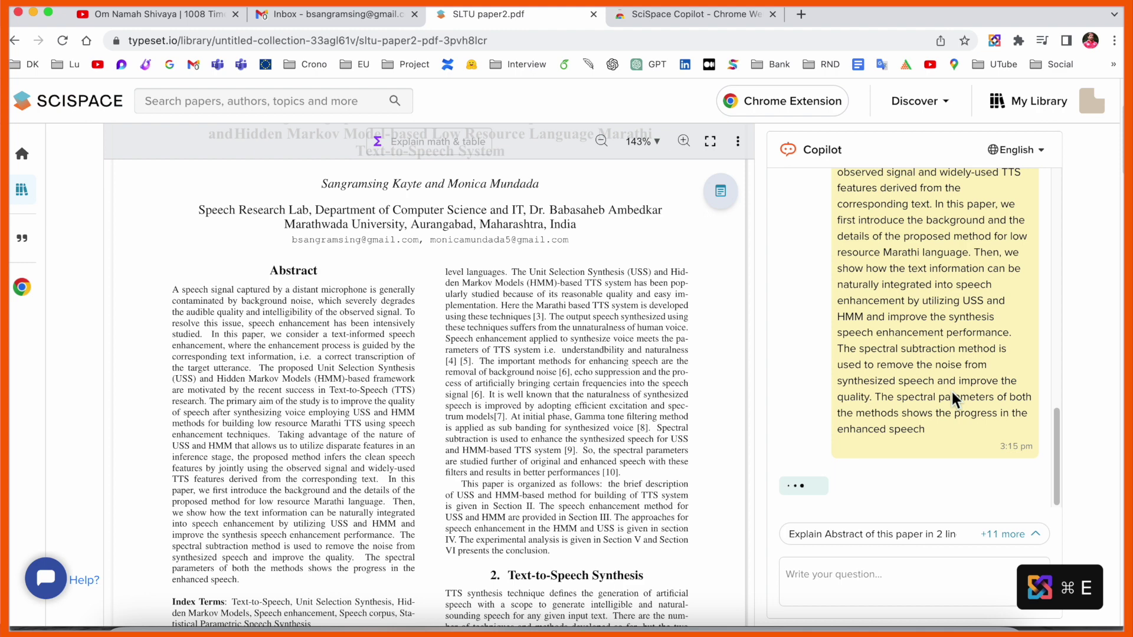
scroll(961, 373, up, 10)
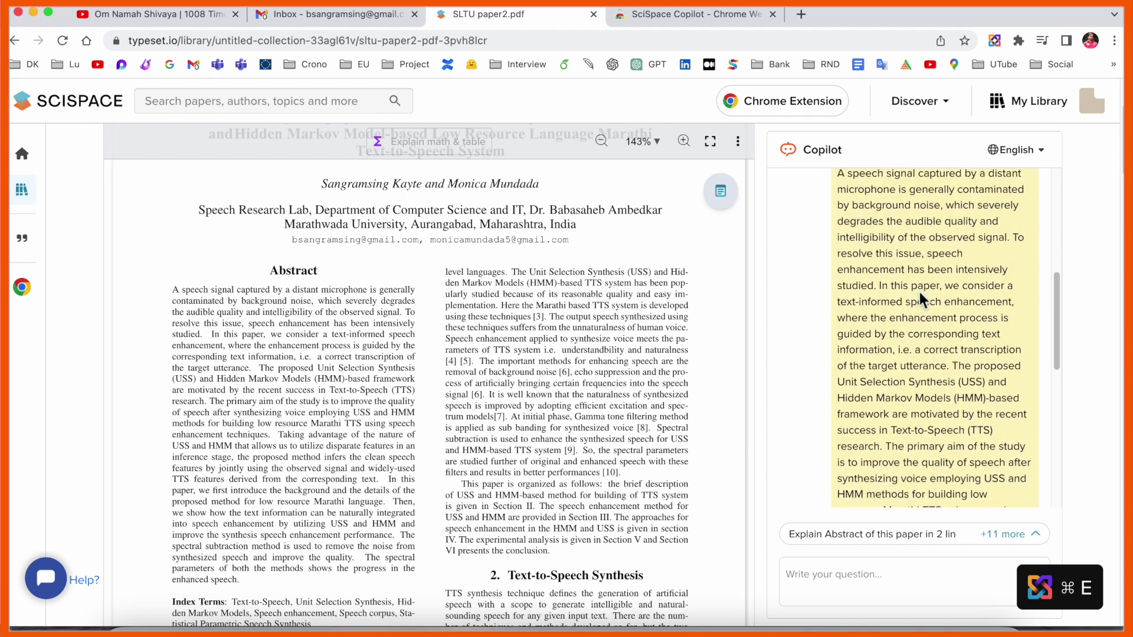
scroll(888, 373, down, 10)
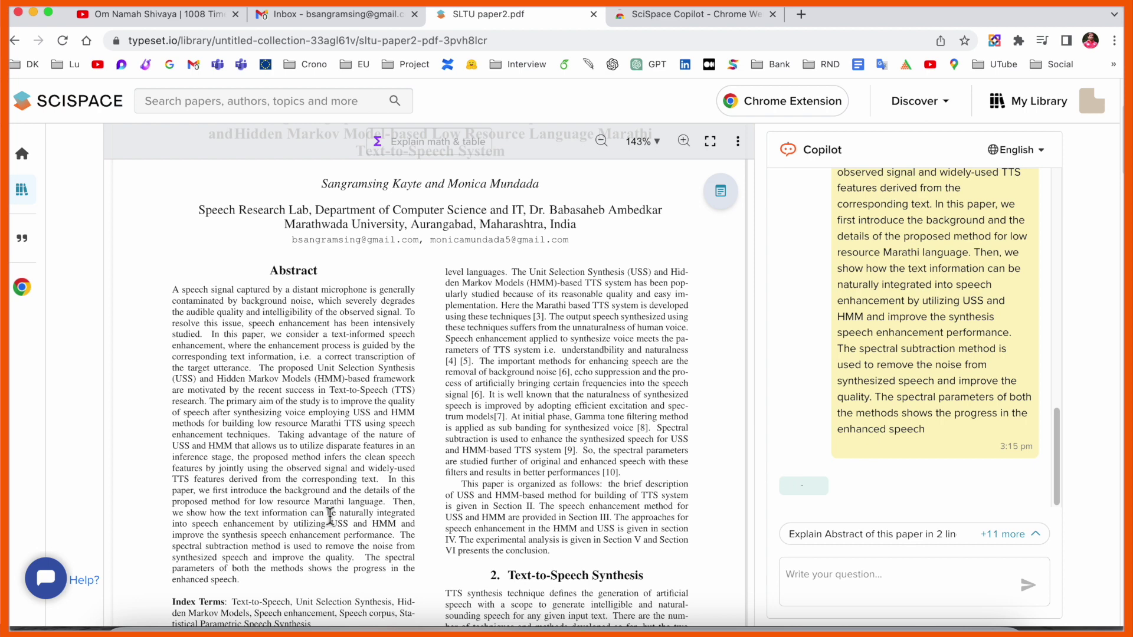
scroll(845, 403, up, 10)
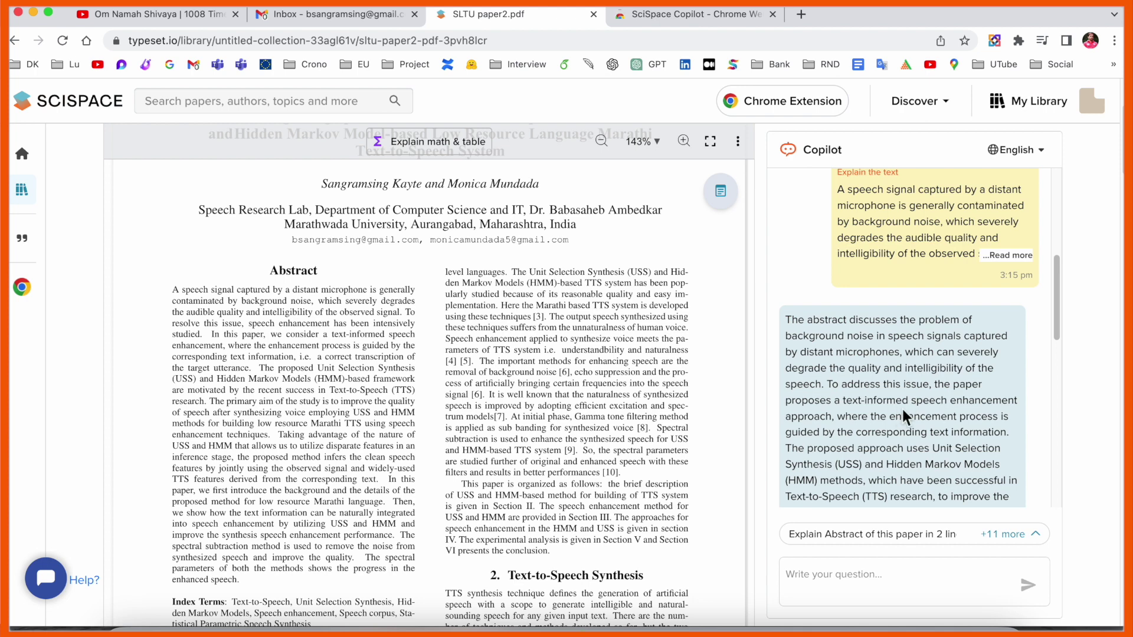
scroll(903, 413, down, 1)
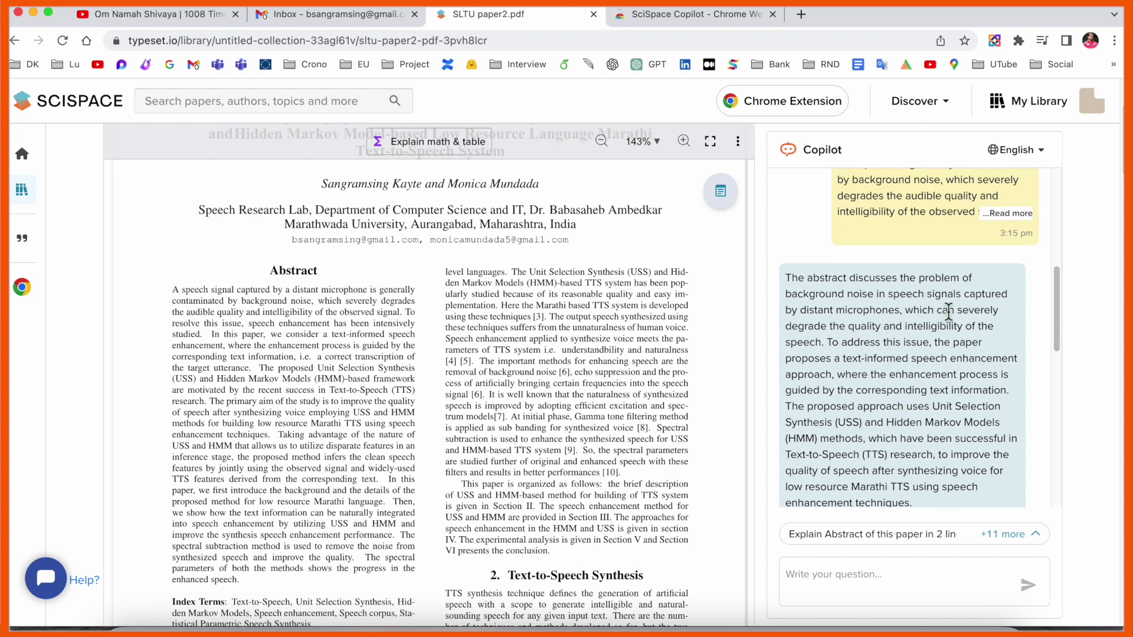
scroll(955, 360, down, 10)
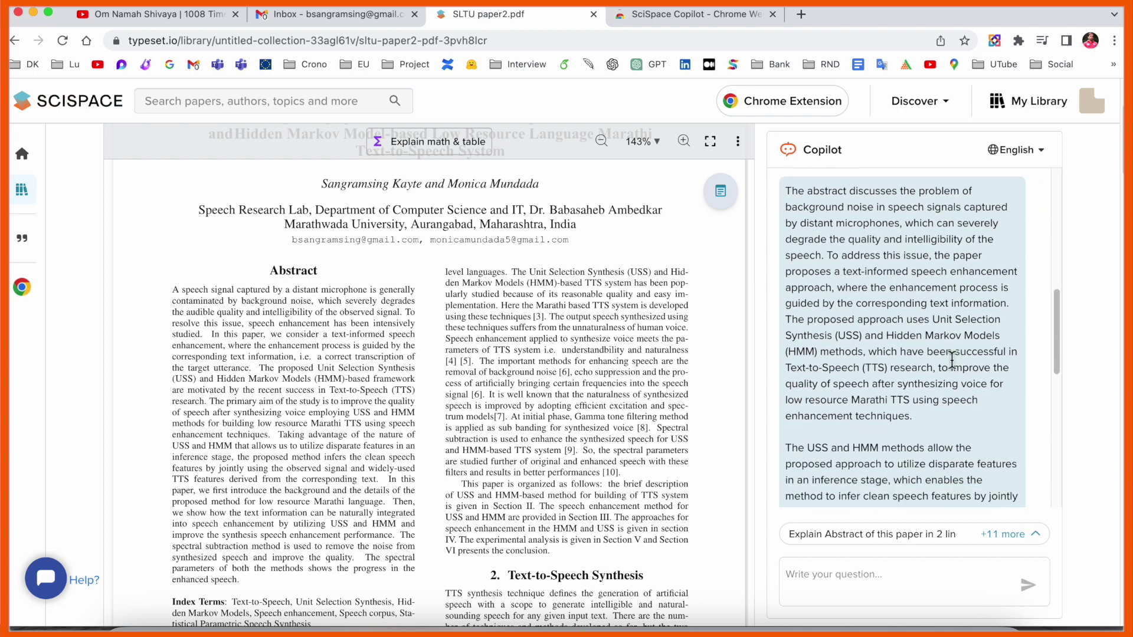
scroll(946, 360, down, 3)
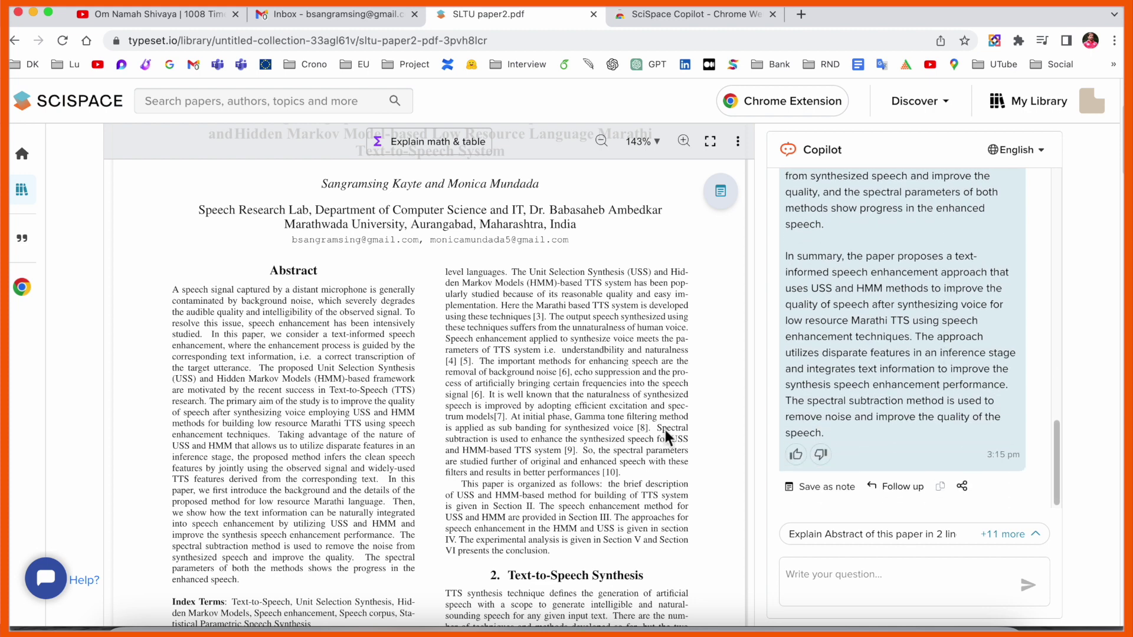
Select the whole Abstract paragraph in the PDF once more
drag(239, 584, 175, 298)
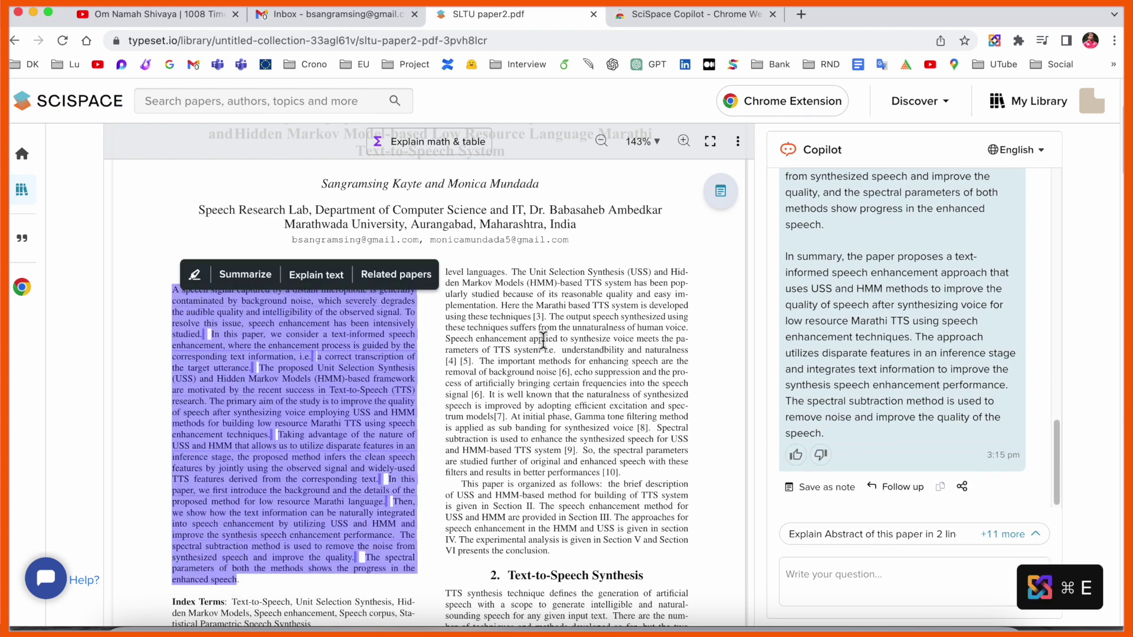
scroll(942, 361, up, 6)
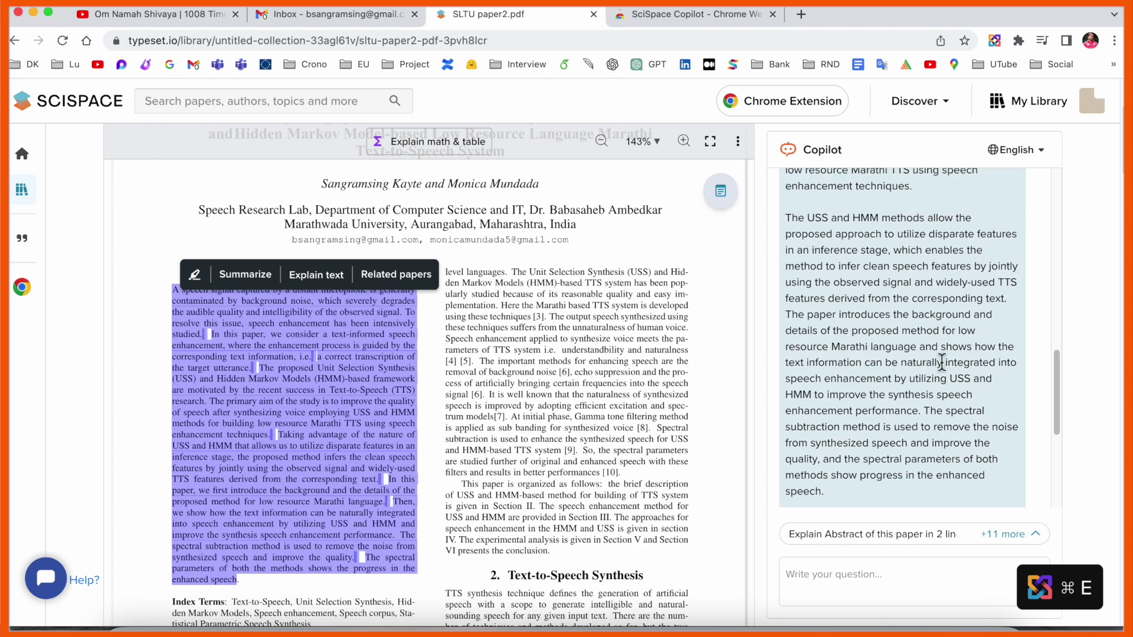
scroll(919, 361, up, 6)
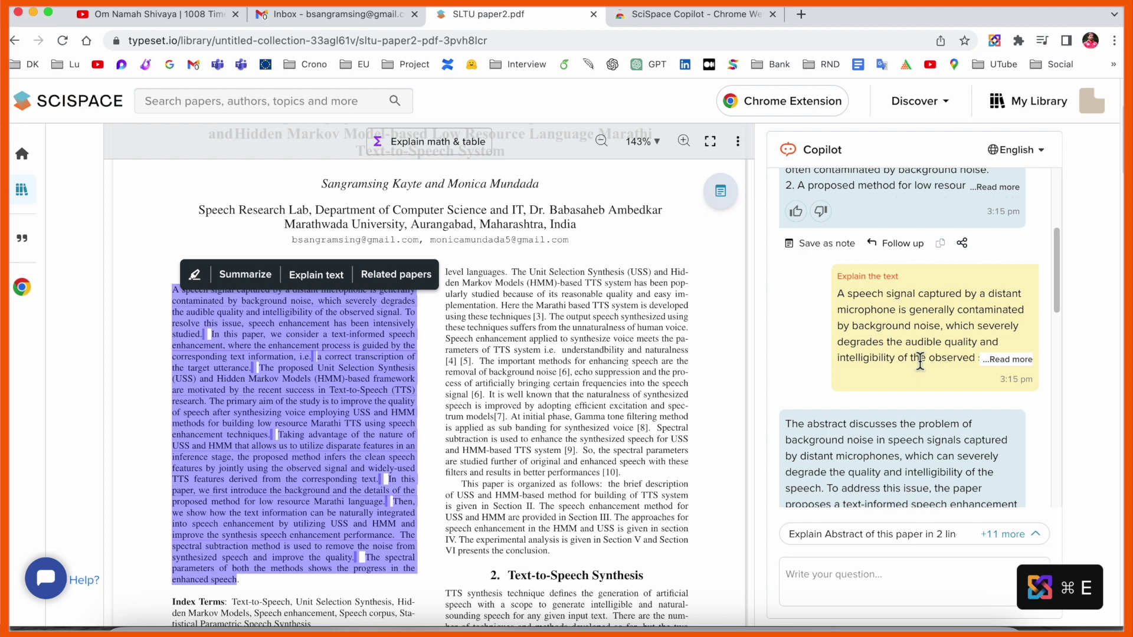
scroll(920, 362, down, 5)
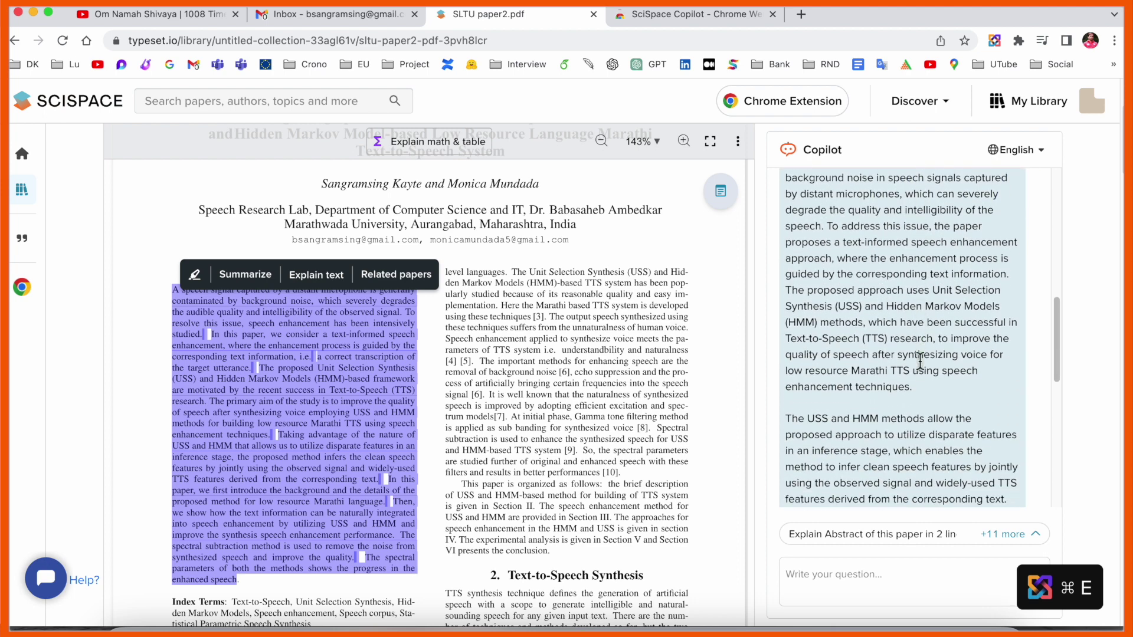
Get Copilot's five related papers for the abstract, then select the enhancement-methods passage
click(386, 284)
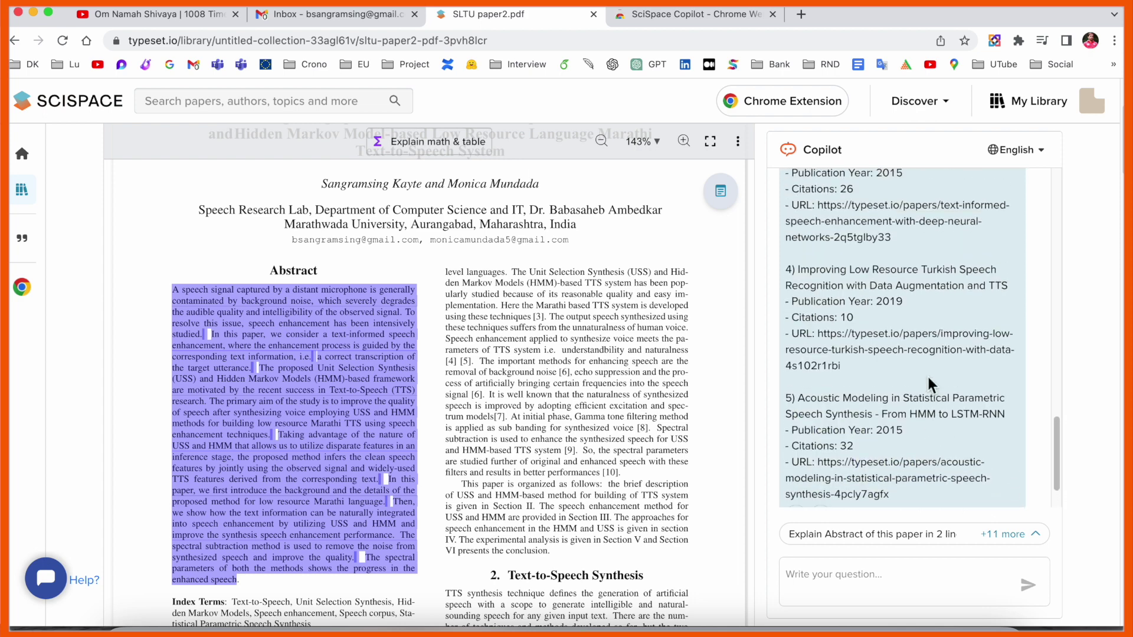
scroll(885, 354, up, 10)
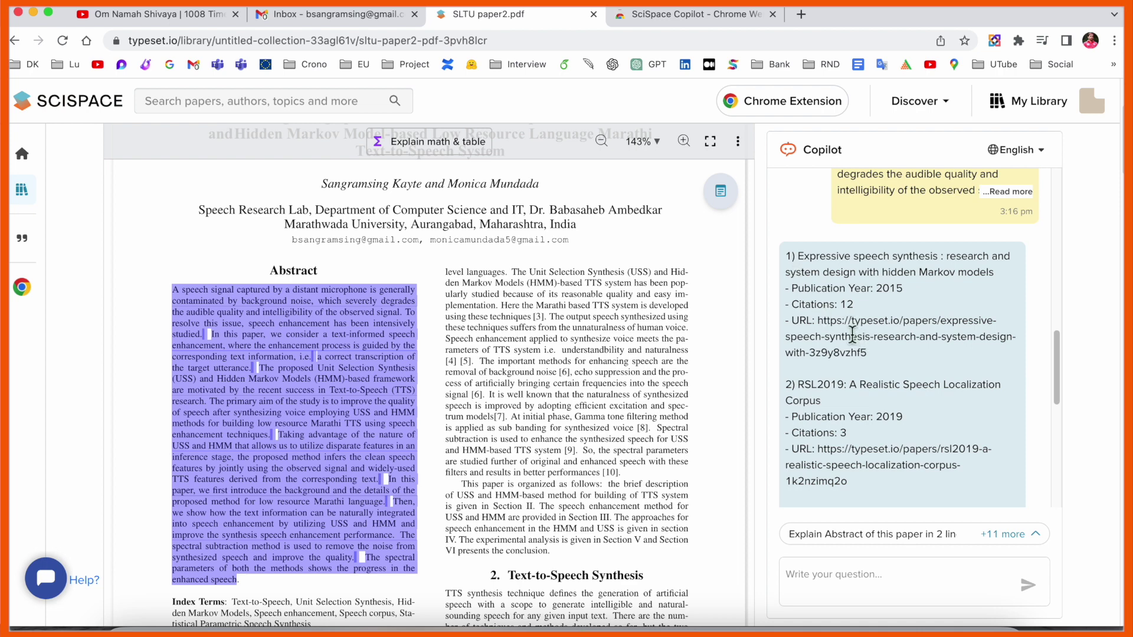
drag(830, 326, 954, 323)
scroll(954, 349, down, 5)
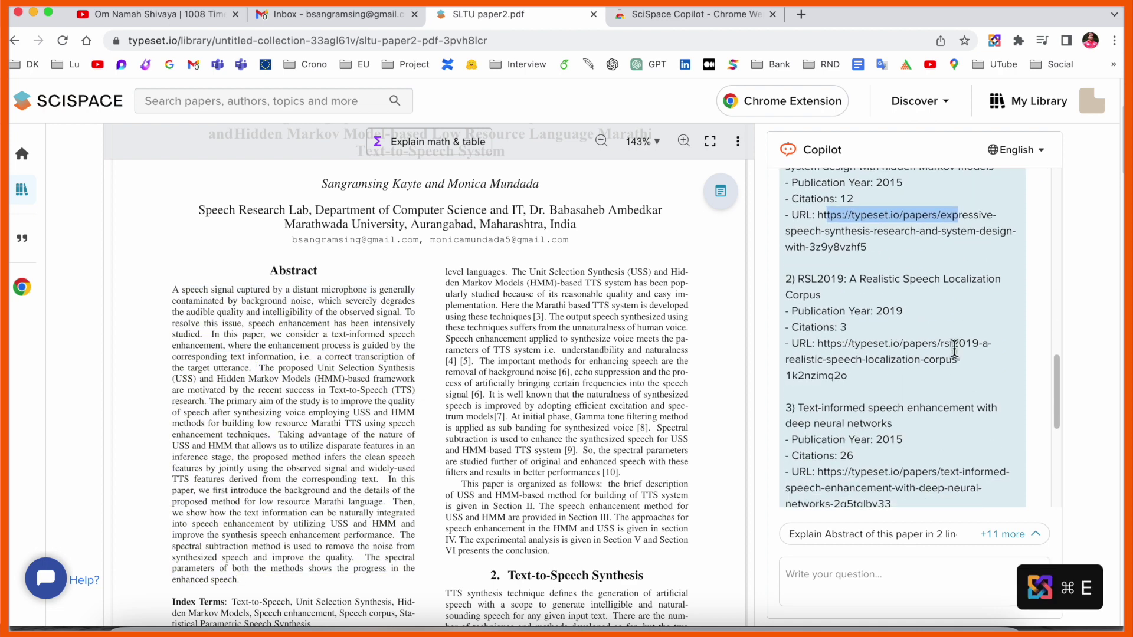
scroll(956, 351, down, 2)
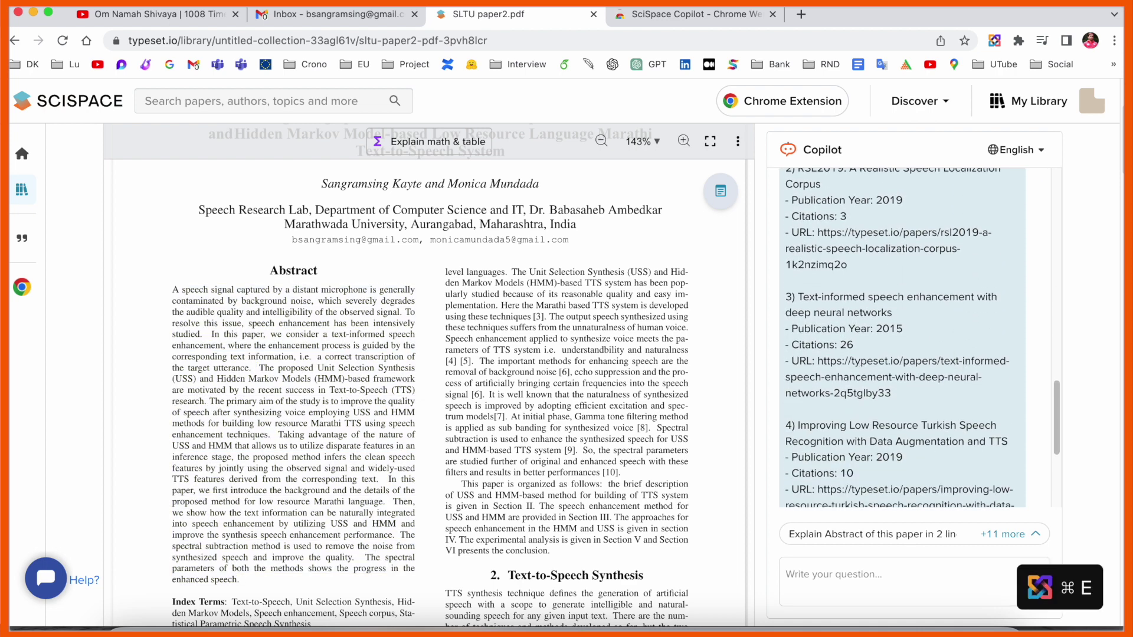
scroll(838, 353, down, 5)
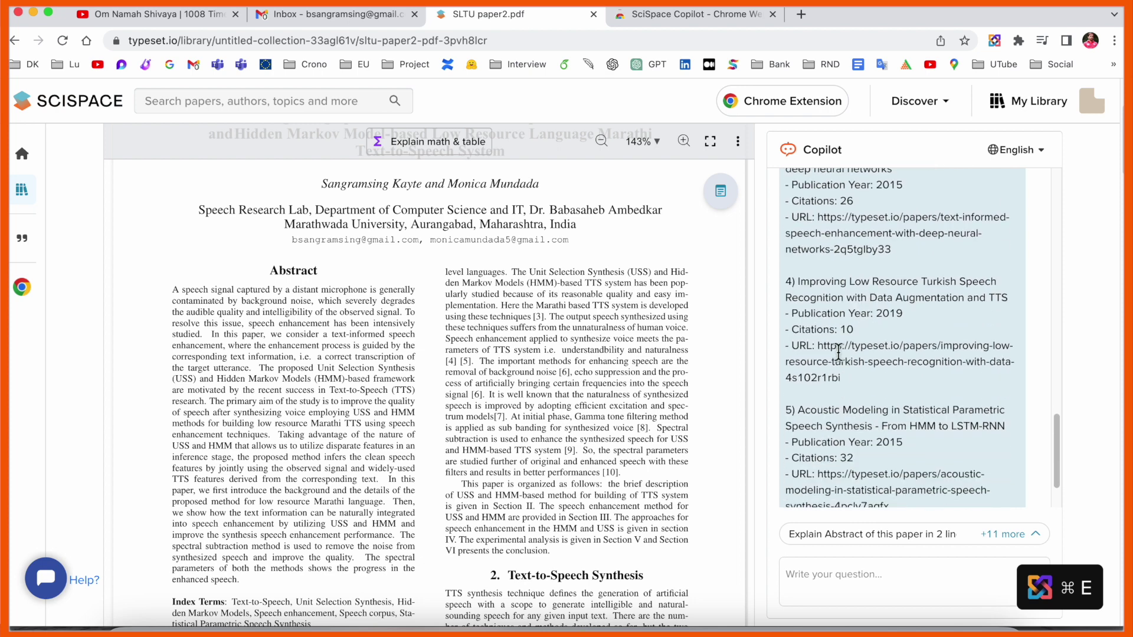
scroll(838, 353, up, 10)
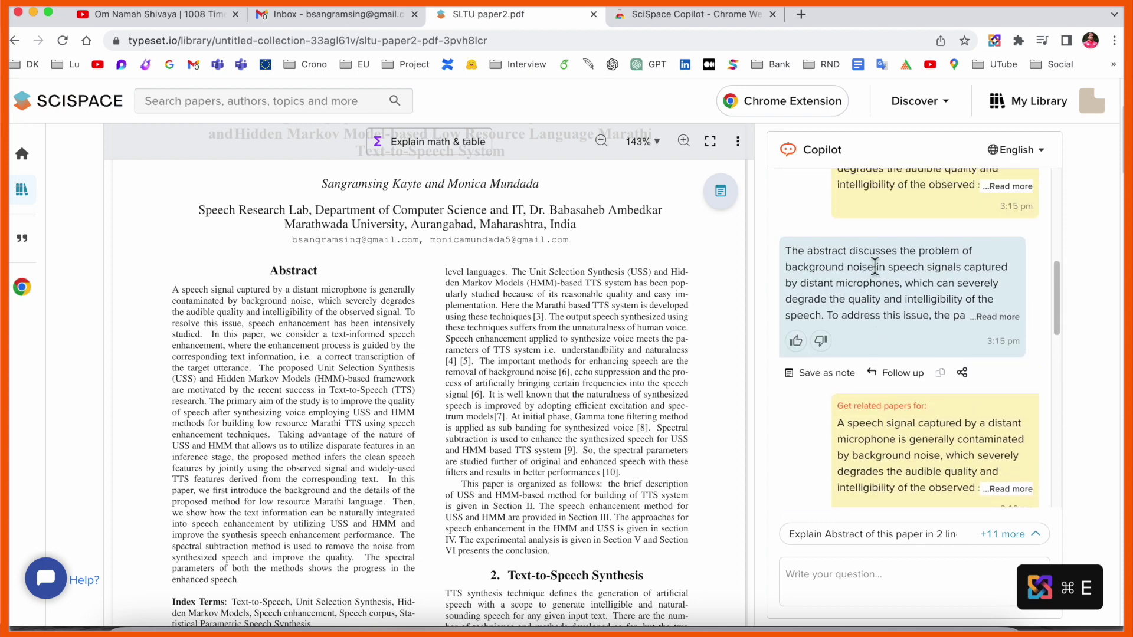
scroll(875, 266, up, 5)
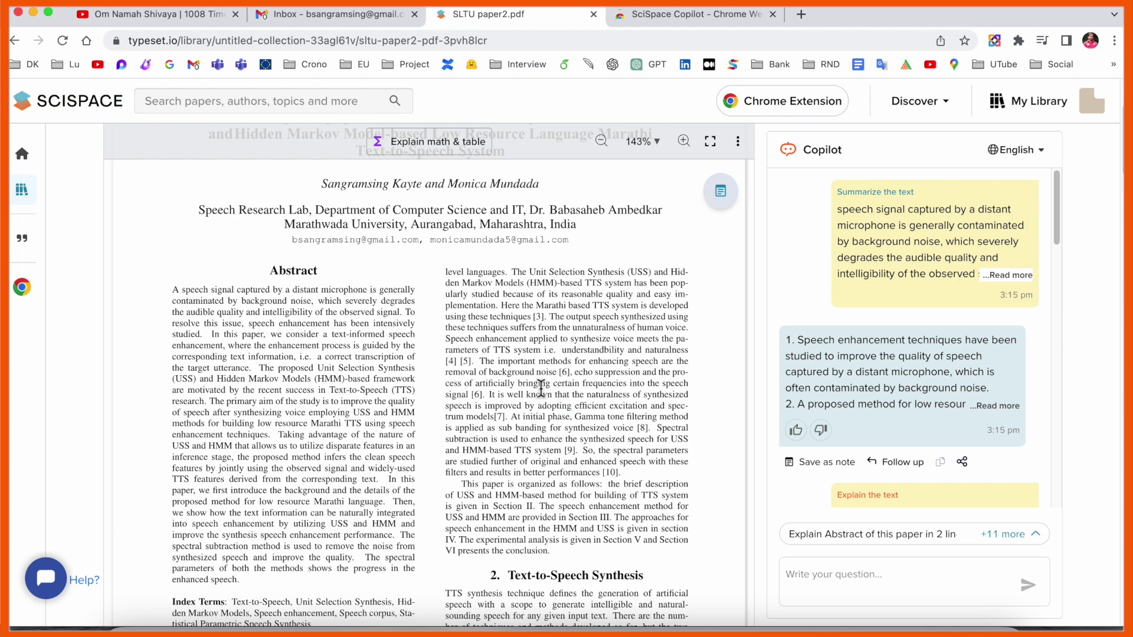
drag(630, 462, 480, 361)
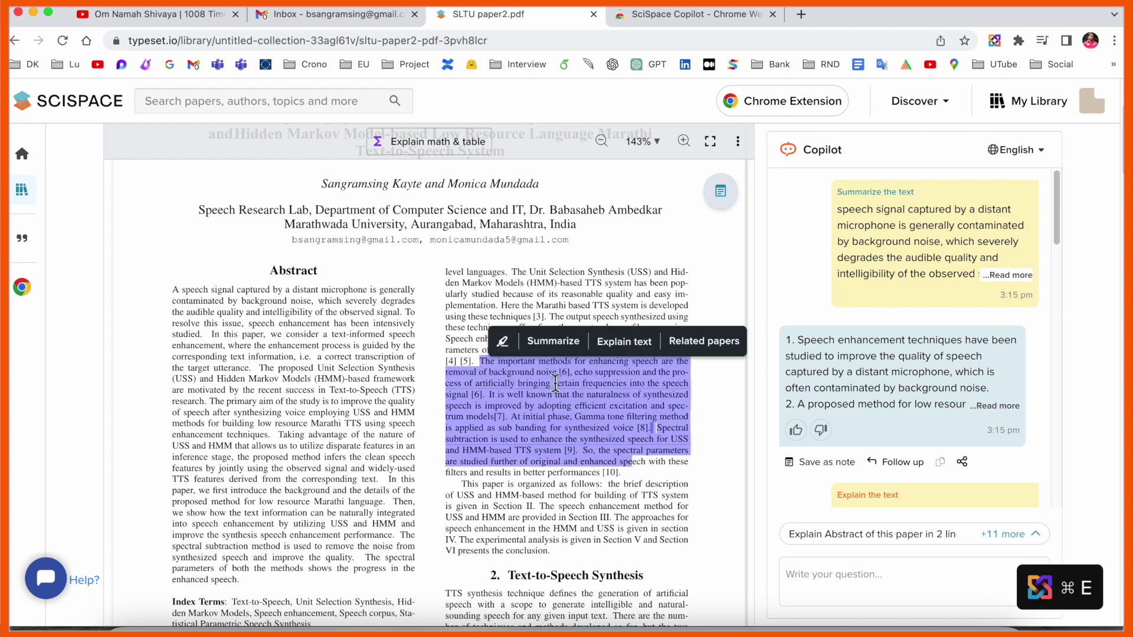
Highlight the selected enhancement-methods passage in red
click(505, 344)
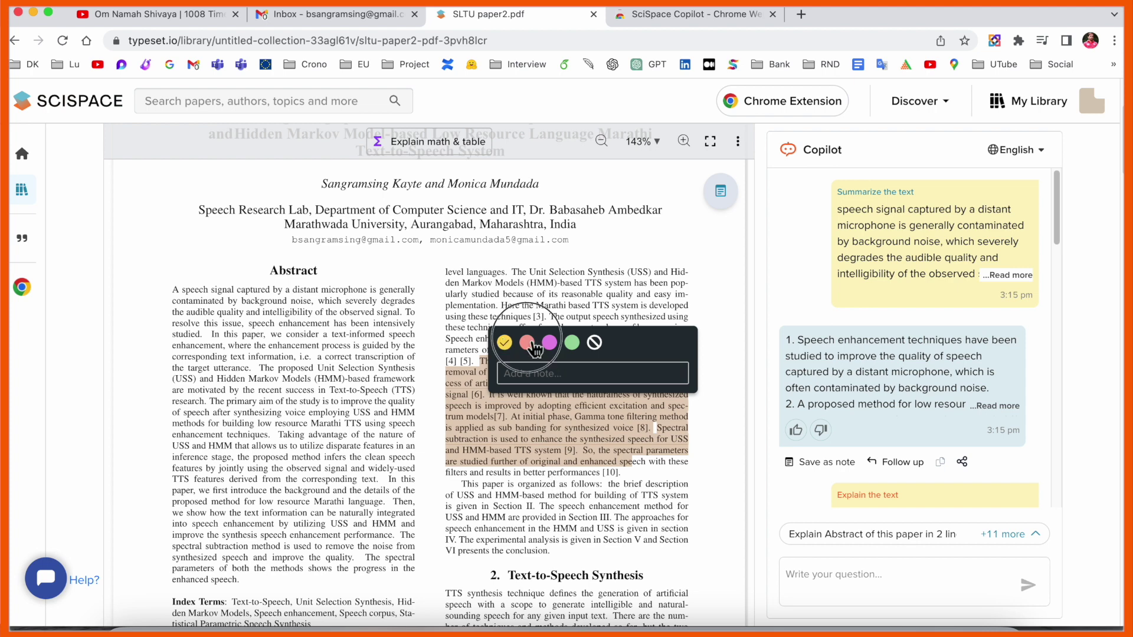
click(527, 342)
click(549, 440)
Highlight the abstract's USS and HMM lines in green and turn on math and table explaining
drag(250, 356, 413, 502)
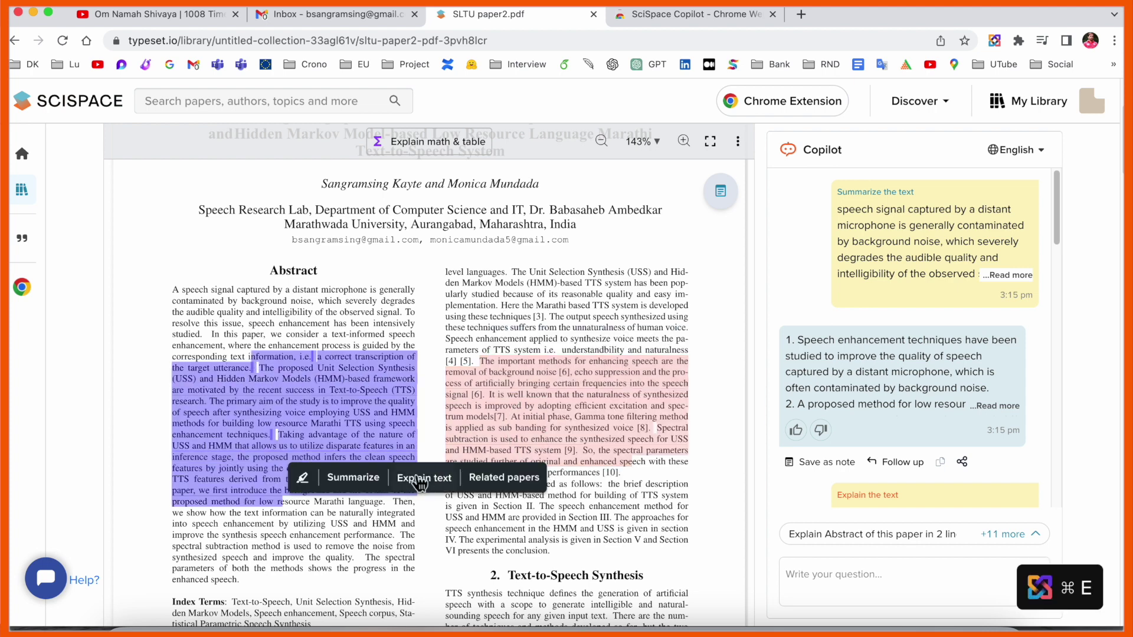
click(317, 479)
click(372, 479)
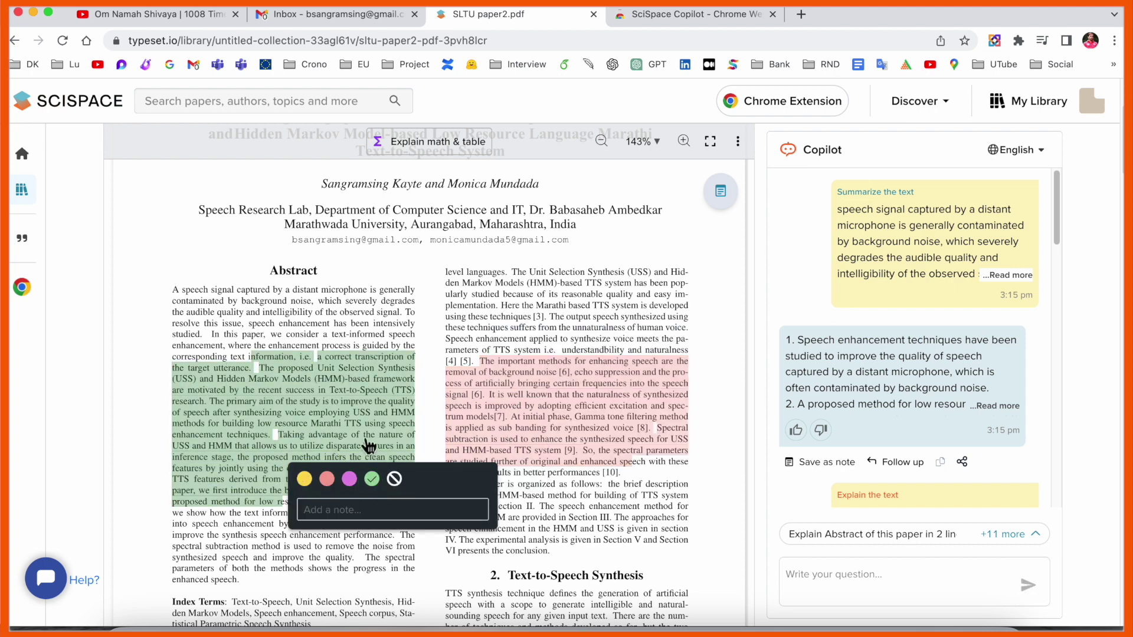
click(361, 328)
scroll(396, 363, down, 3)
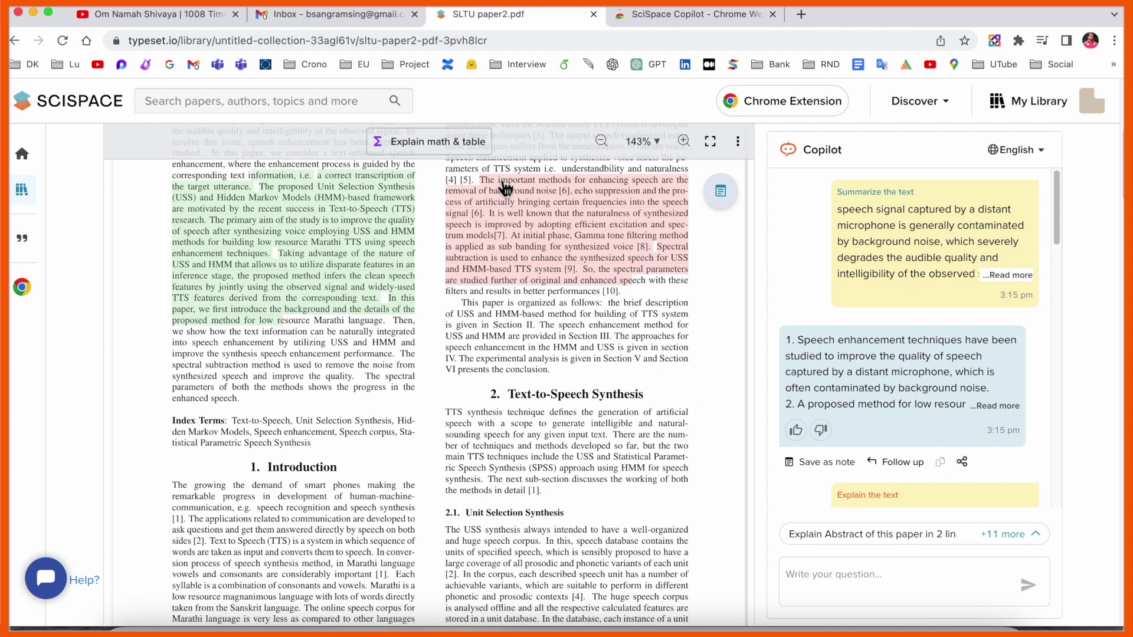
click(467, 152)
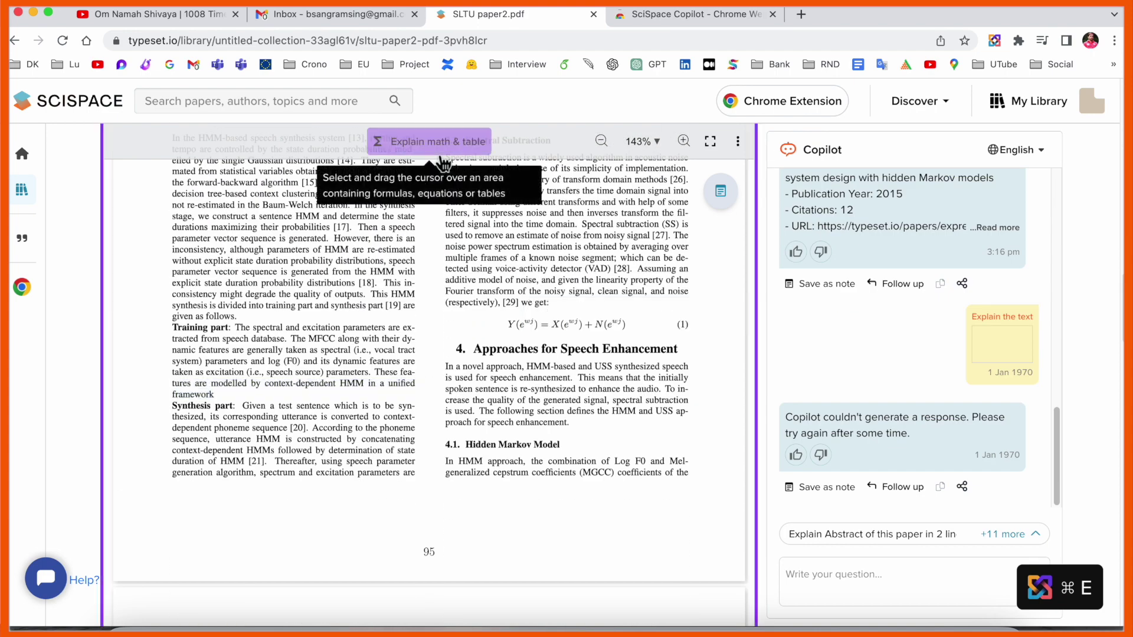
Have Copilot explain equation (1) and select the first paragraph of its answer
click(448, 143)
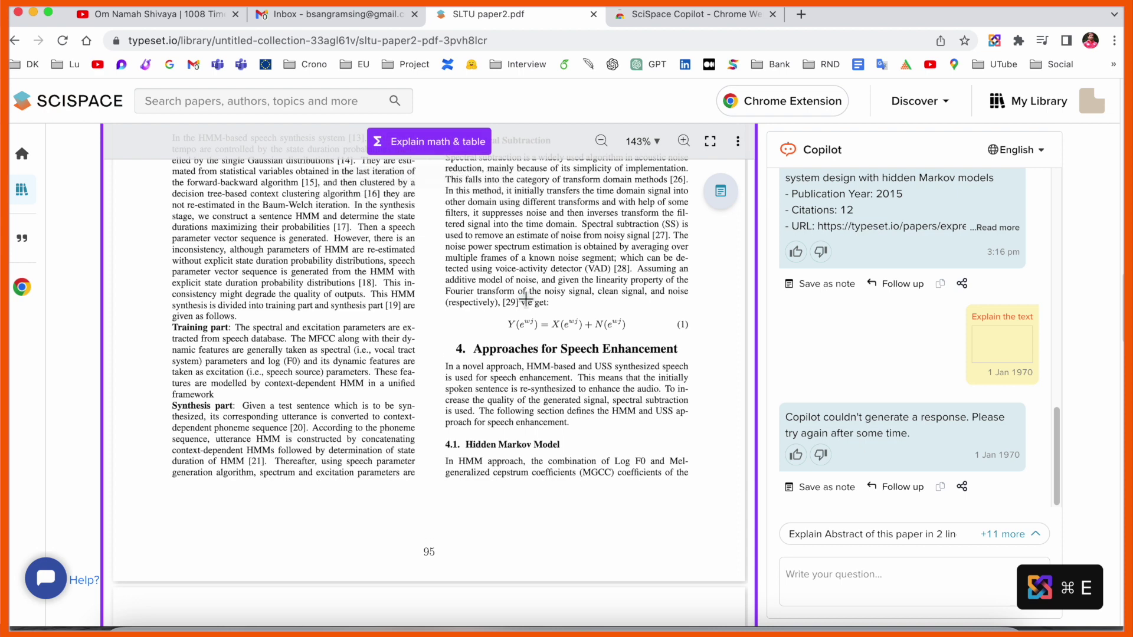
drag(504, 318, 639, 340)
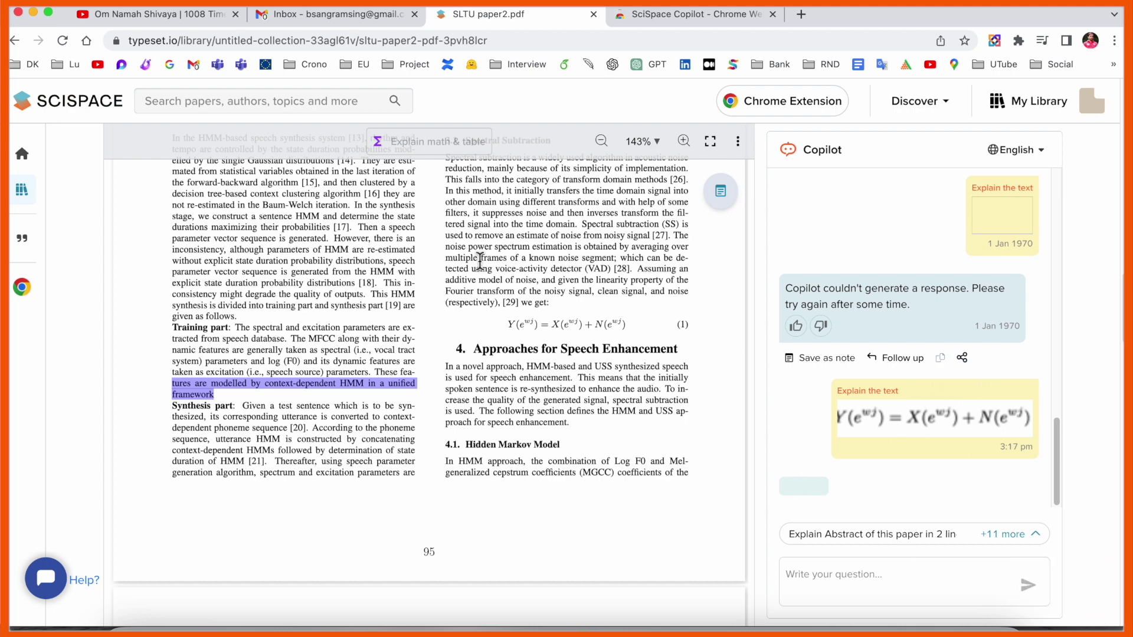
scroll(795, 331, up, 10)
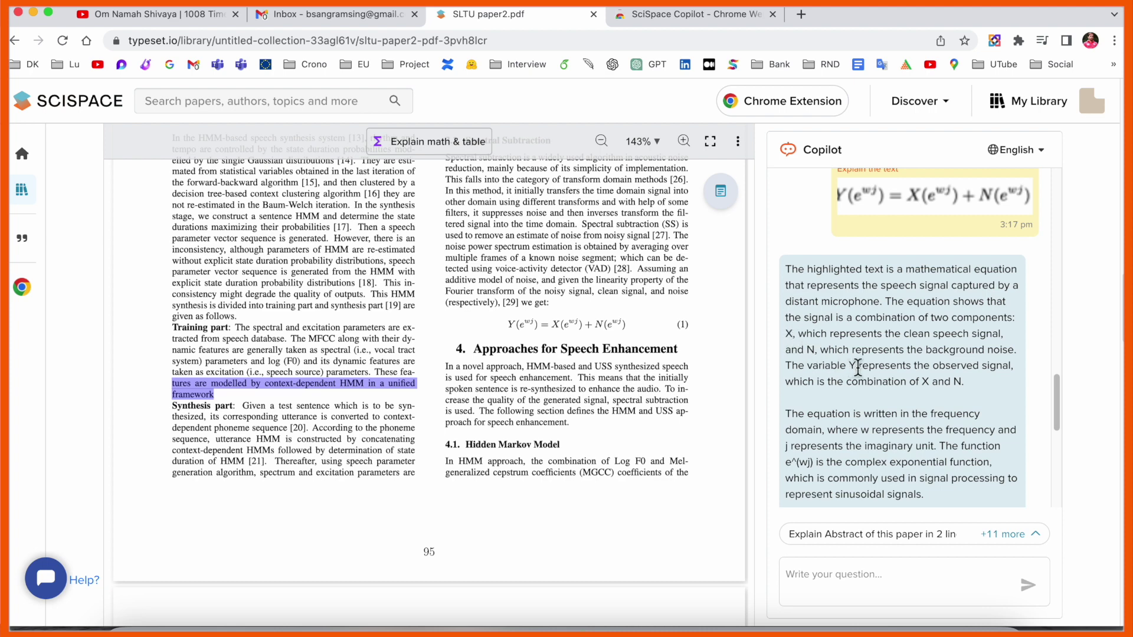
drag(973, 389, 792, 269)
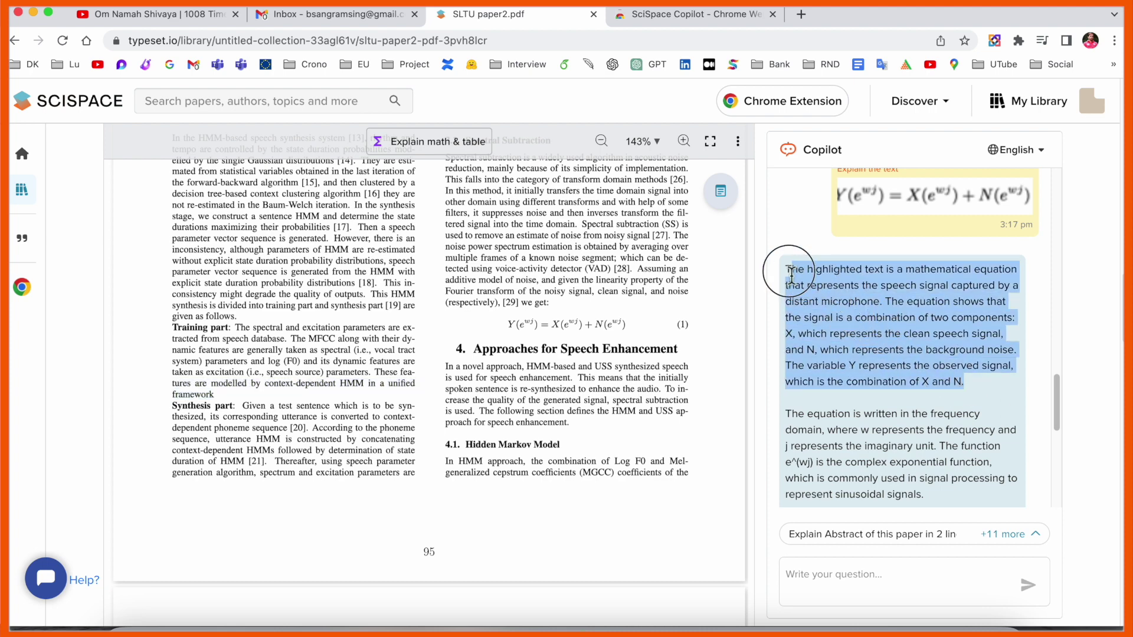
key(super+e)
scroll(589, 348, down, 15)
scroll(589, 348, up, 20)
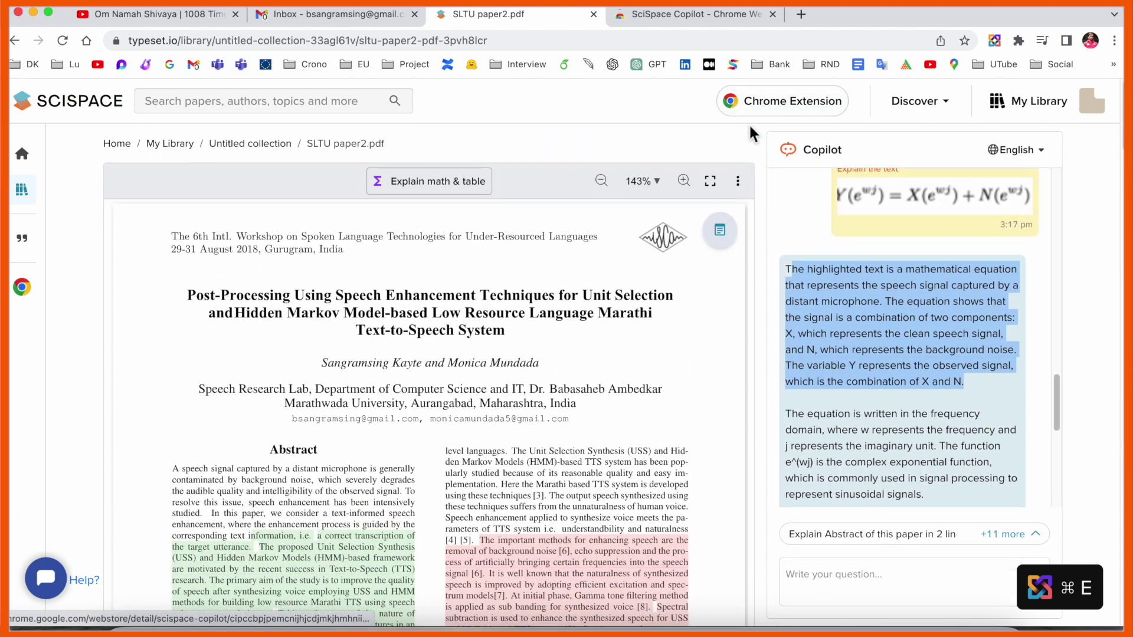
Install the SciSpace Copilot extension from its Chrome Web Store page
click(718, 16)
click(902, 203)
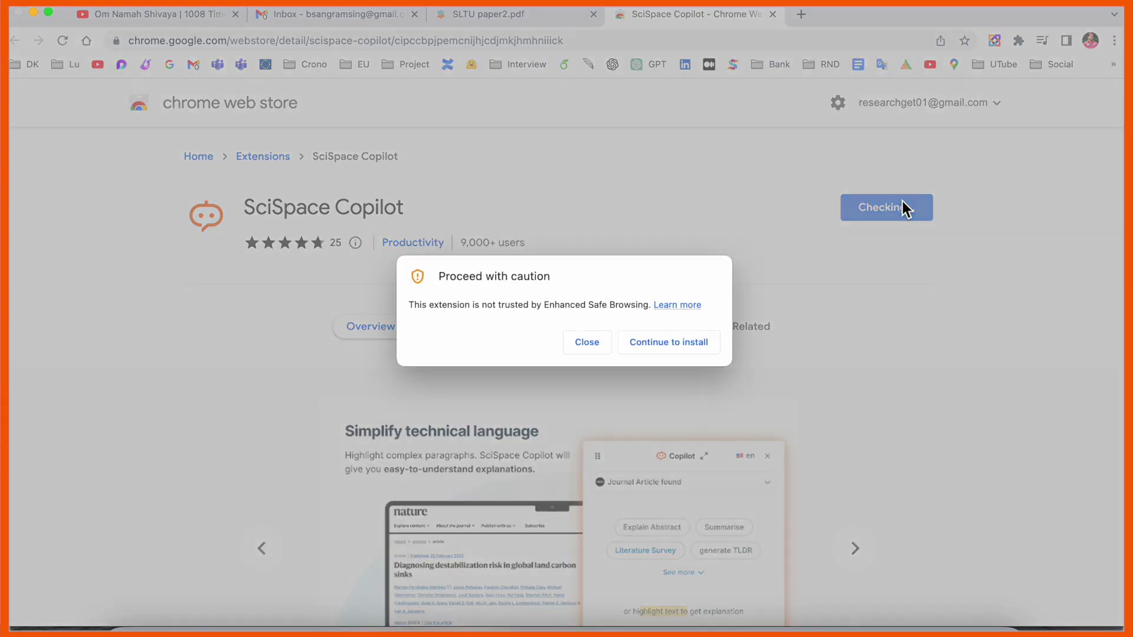
click(716, 346)
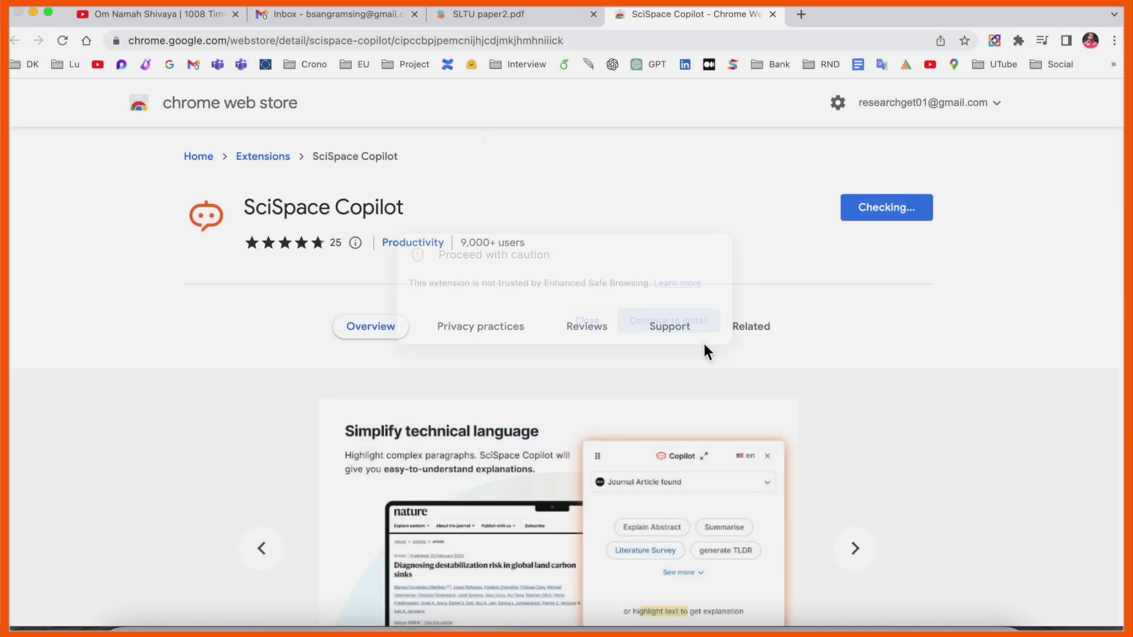
click(676, 354)
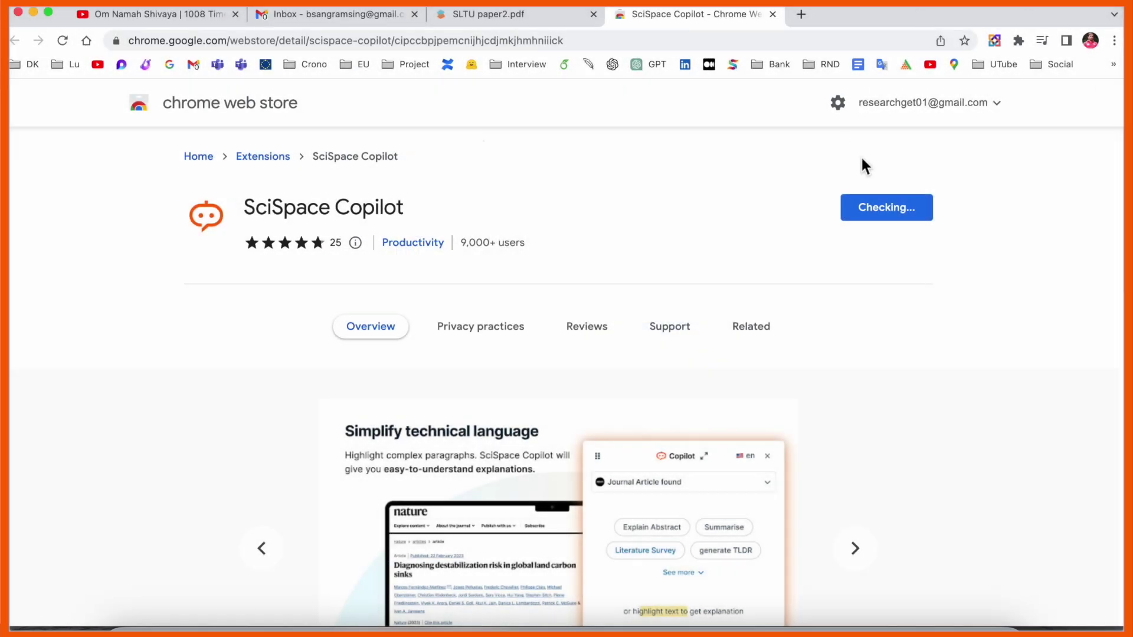
click(1018, 40)
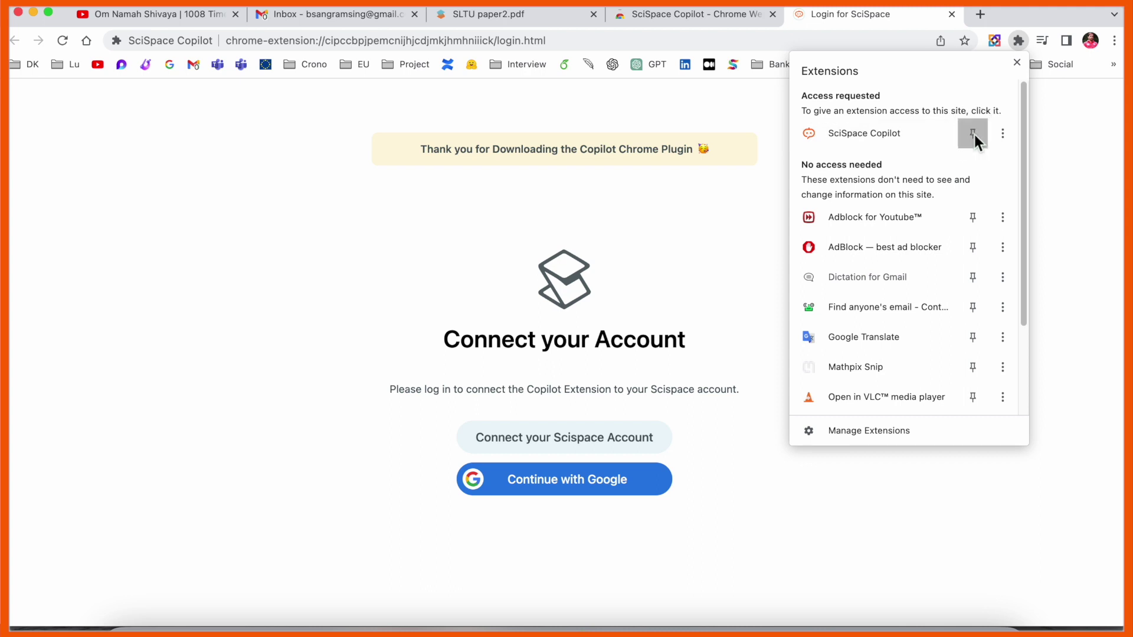
Pin the SciSpace Copilot extension, connect it with a Google account sign-in, and open Google
click(973, 133)
click(763, 202)
click(573, 494)
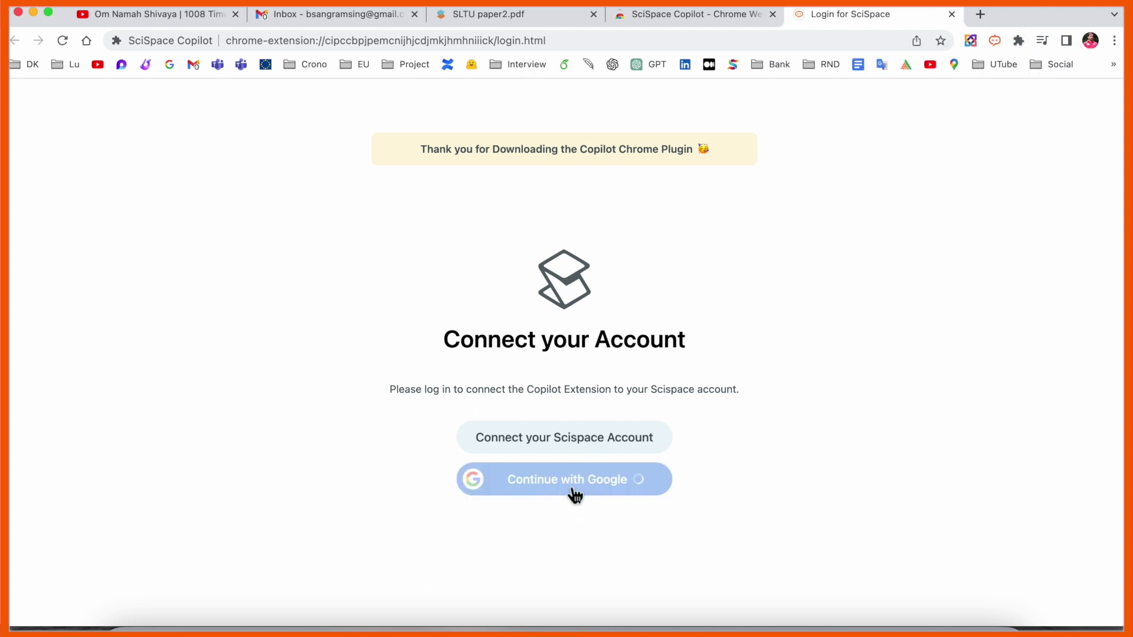
text(sosangram)
key(Return)
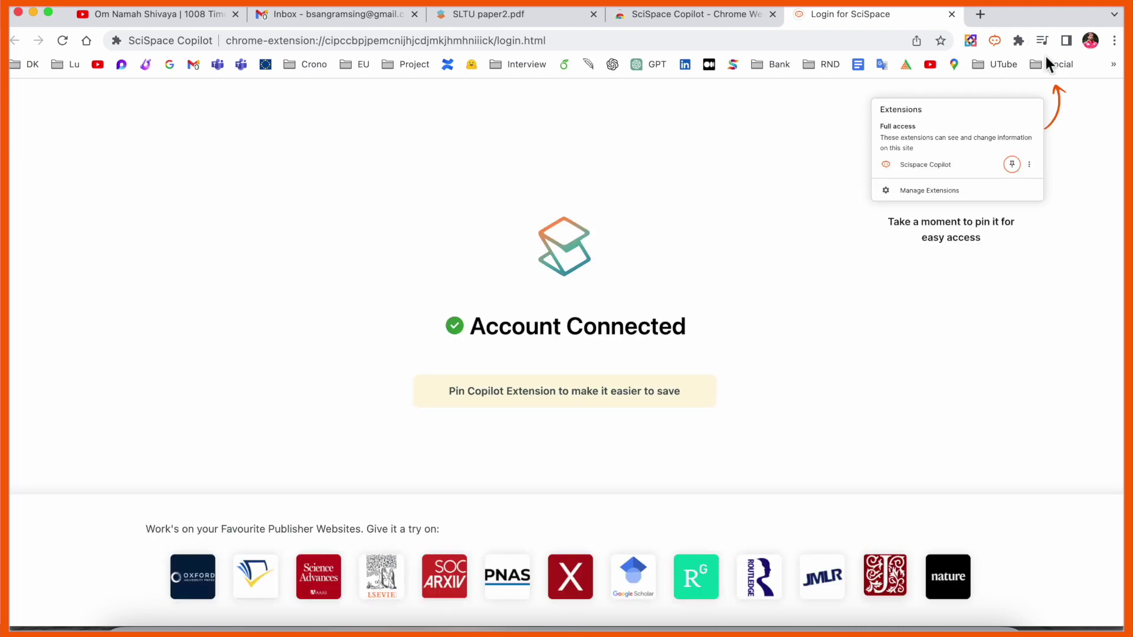
click(641, 272)
drag(478, 324, 637, 324)
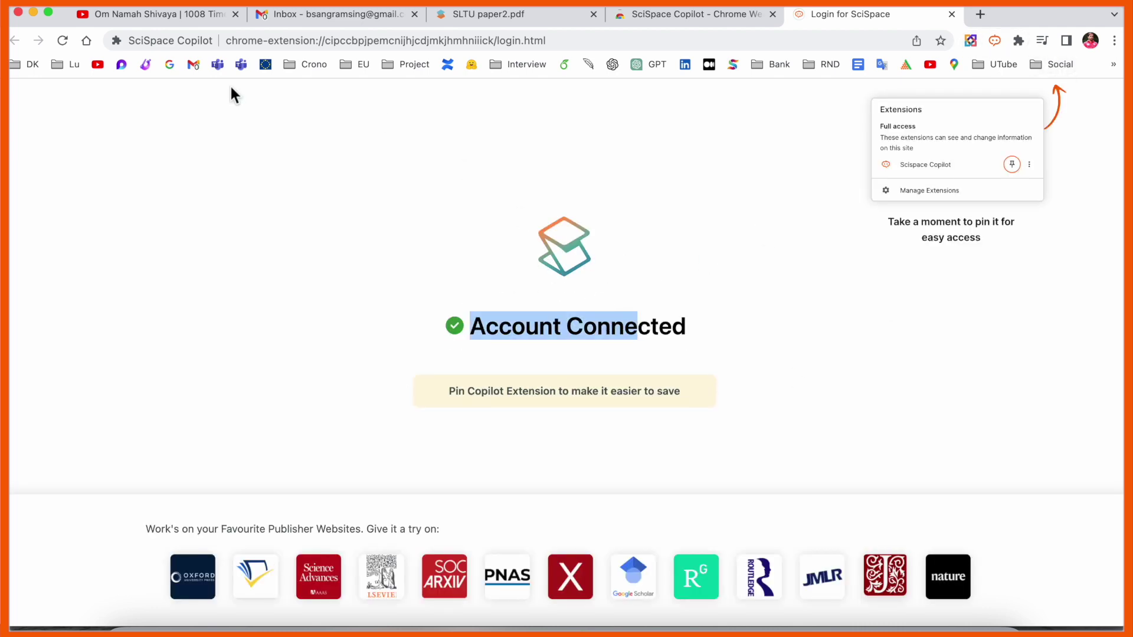
click(169, 64)
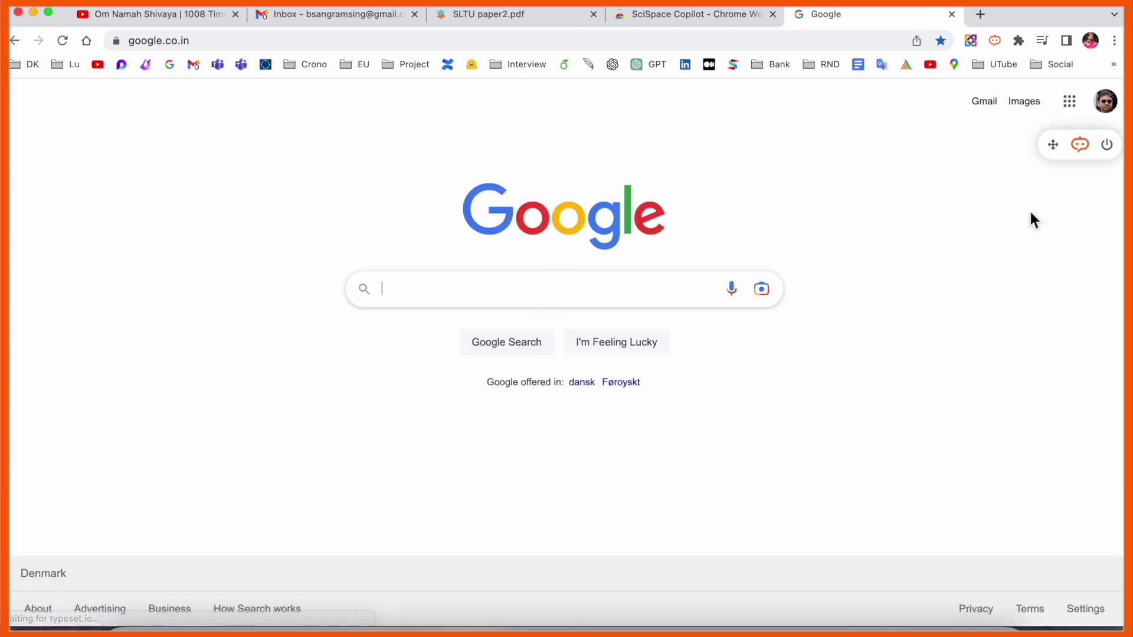
Search Google for 'research article on chatgpt' and open the SpringerOpen 'What if the devil is my guardian angel' article
click(440, 291)
text(research)
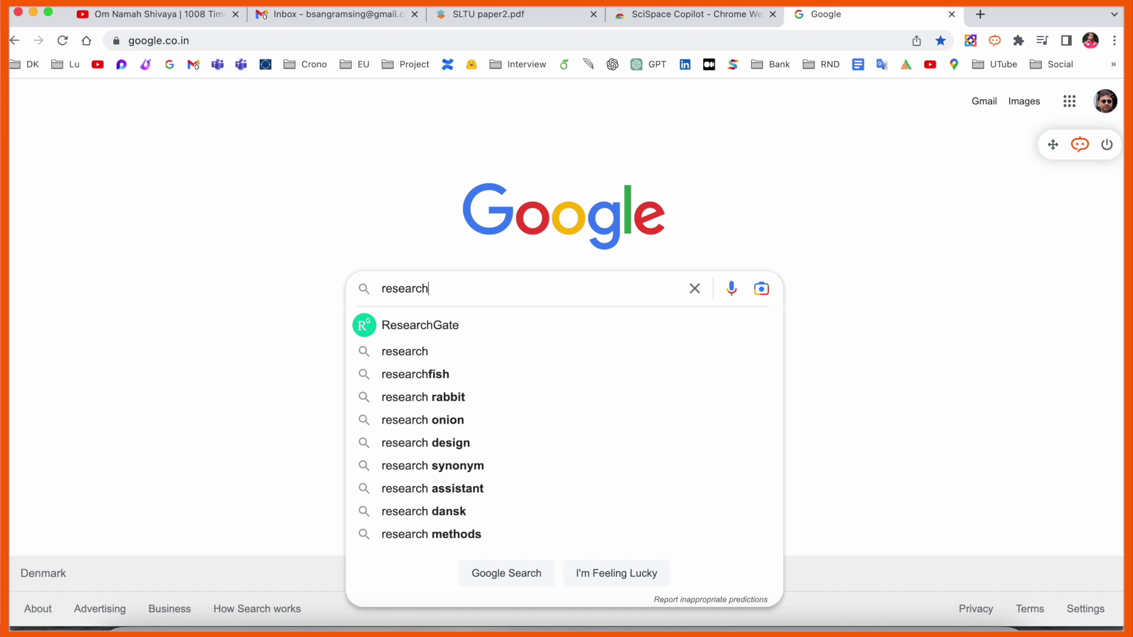
text( article on )
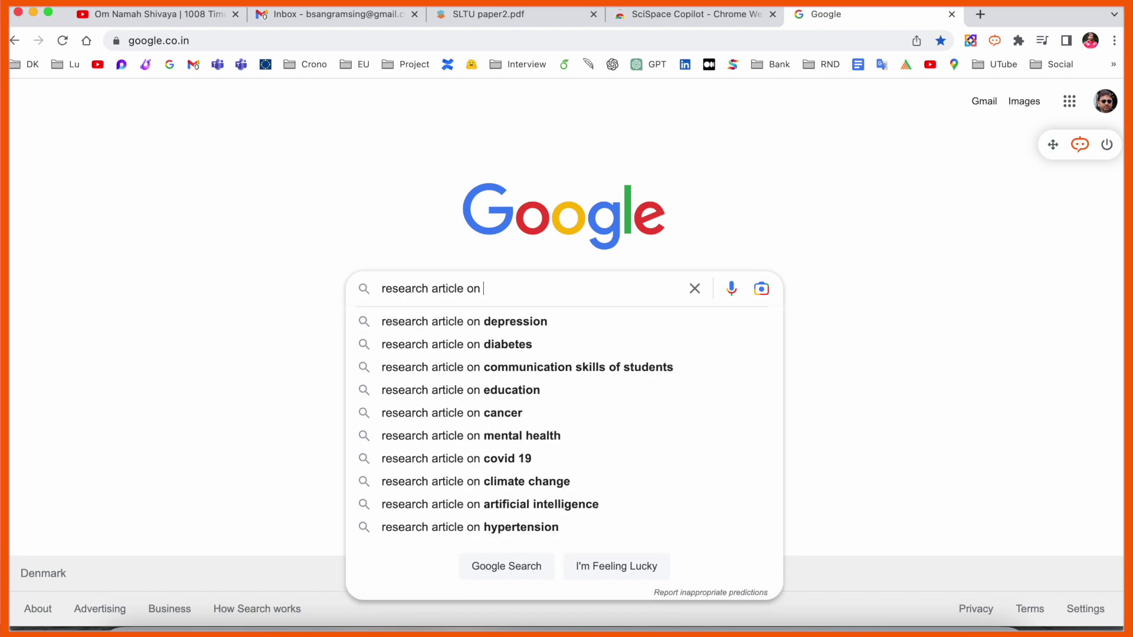
text(chatgpt)
key(Return)
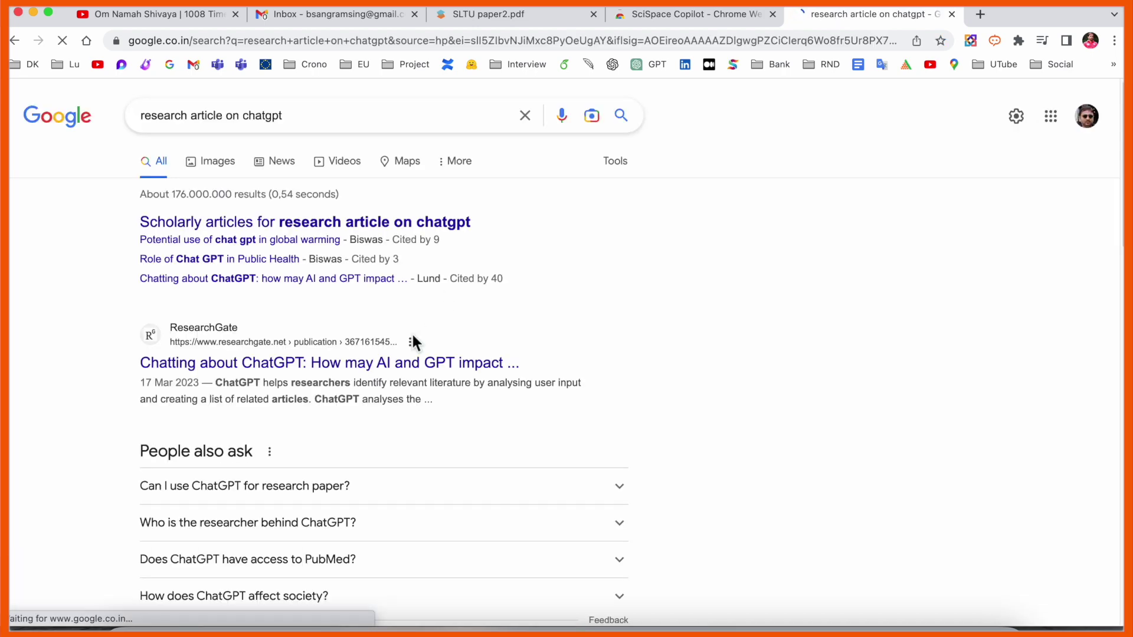
scroll(278, 442, down, 11)
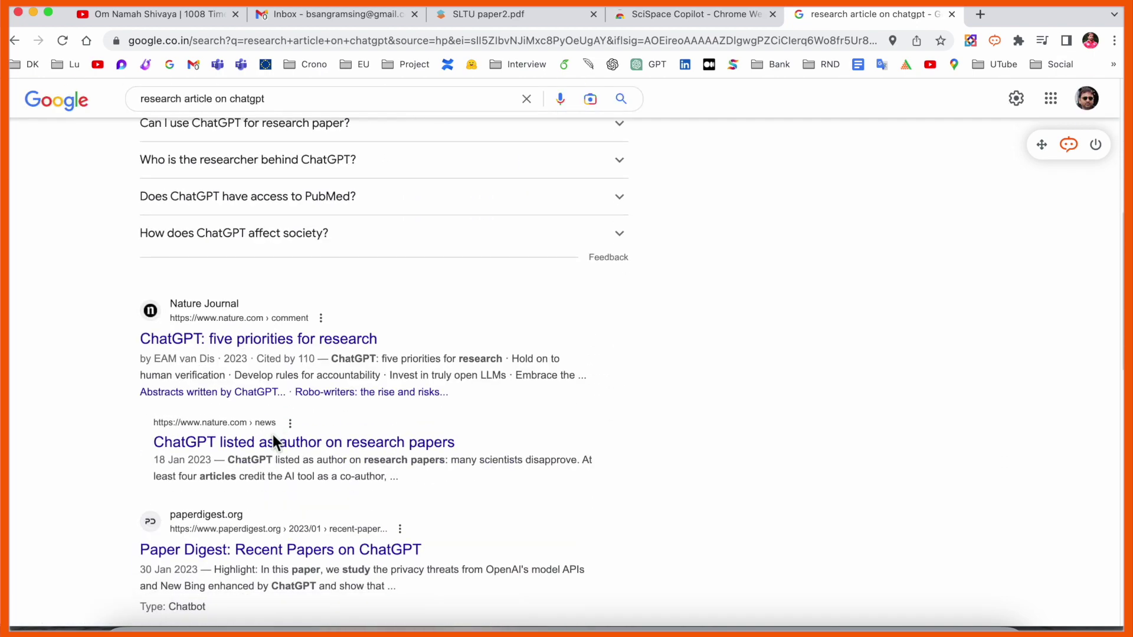
scroll(278, 442, down, 3)
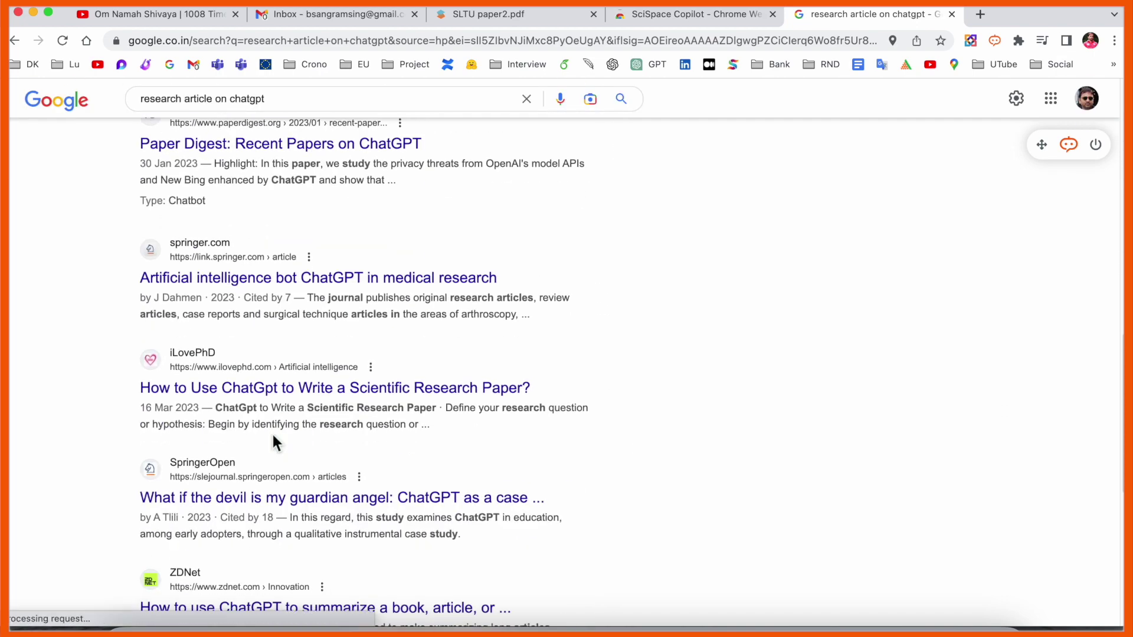
click(275, 497)
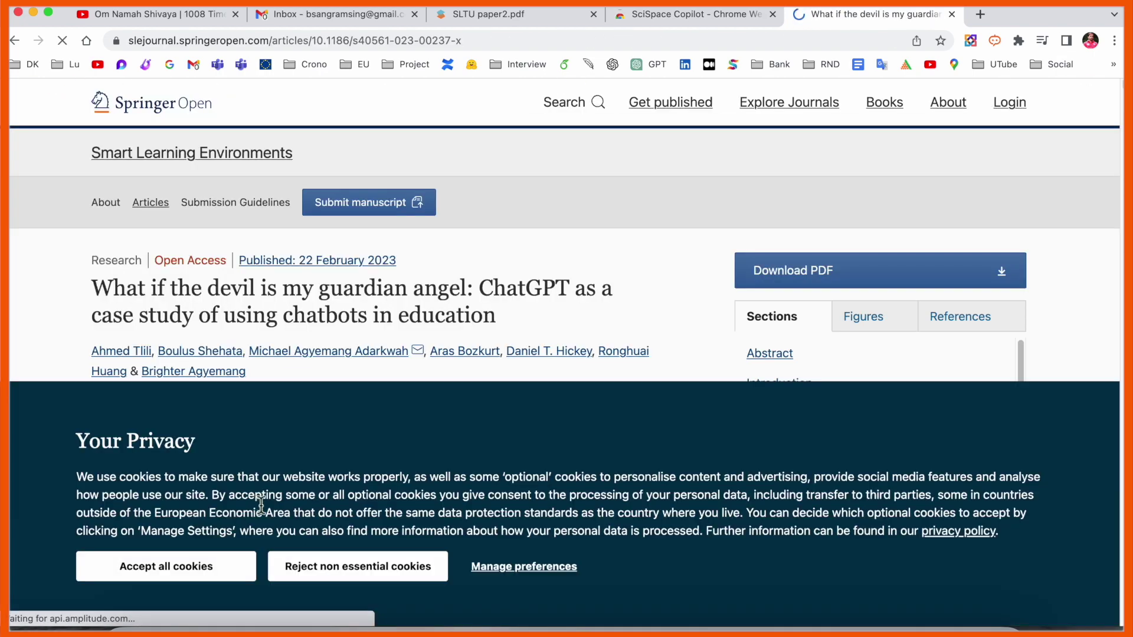
Dismiss the cookie banner, select the abstract's opening sentences, and have the Copilot extension explain them
click(357, 567)
scroll(354, 413, down, 4)
drag(91, 273, 540, 354)
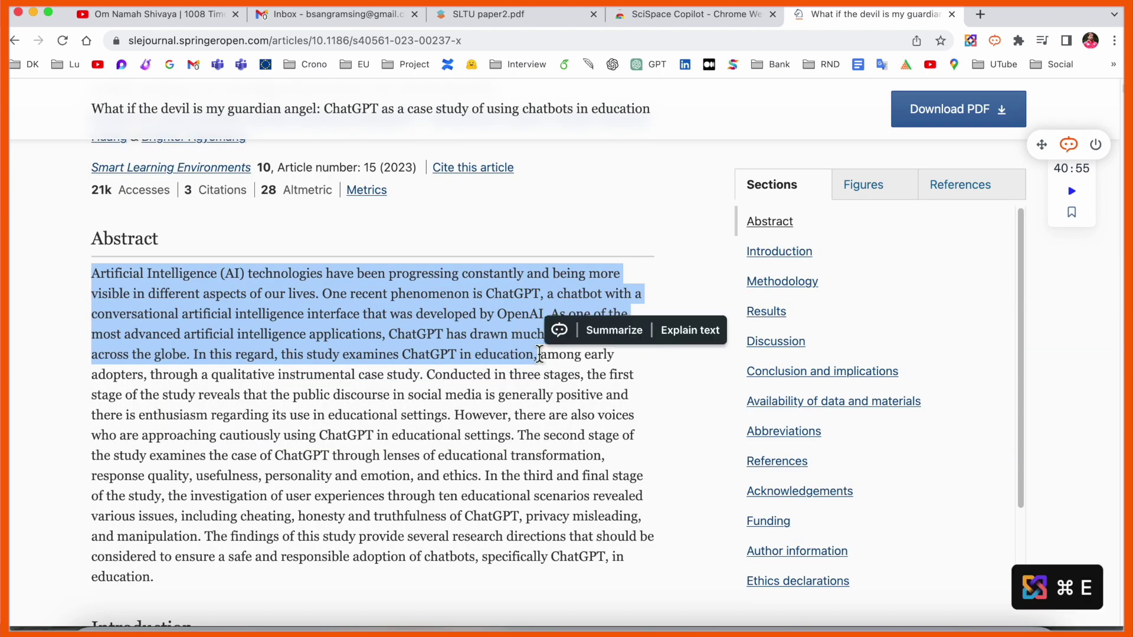
click(549, 352)
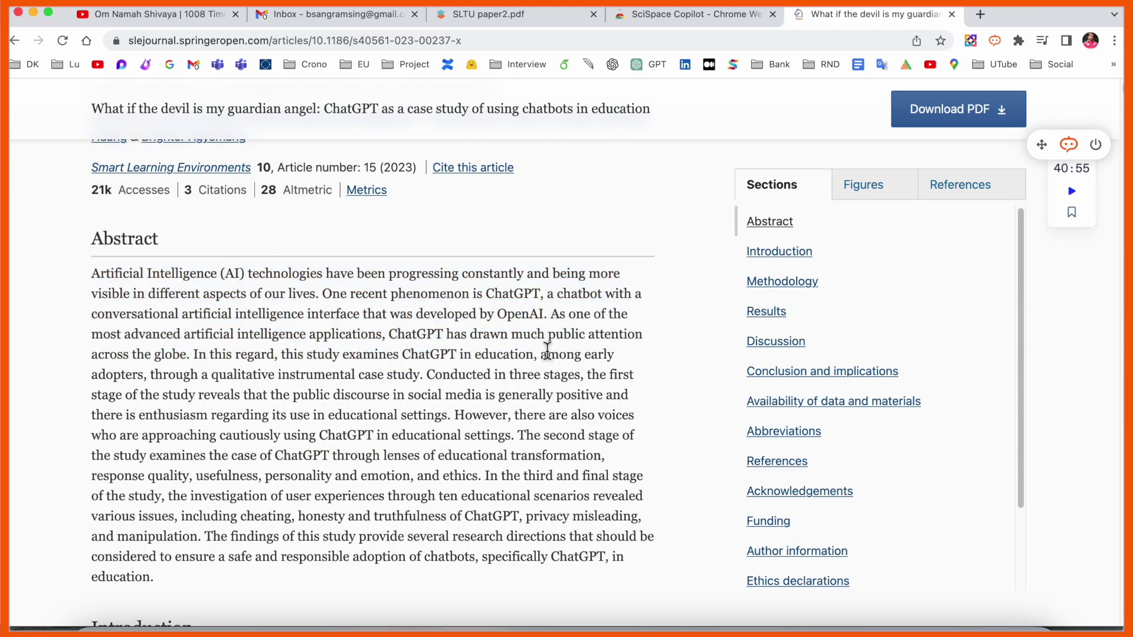
drag(539, 354, 92, 273)
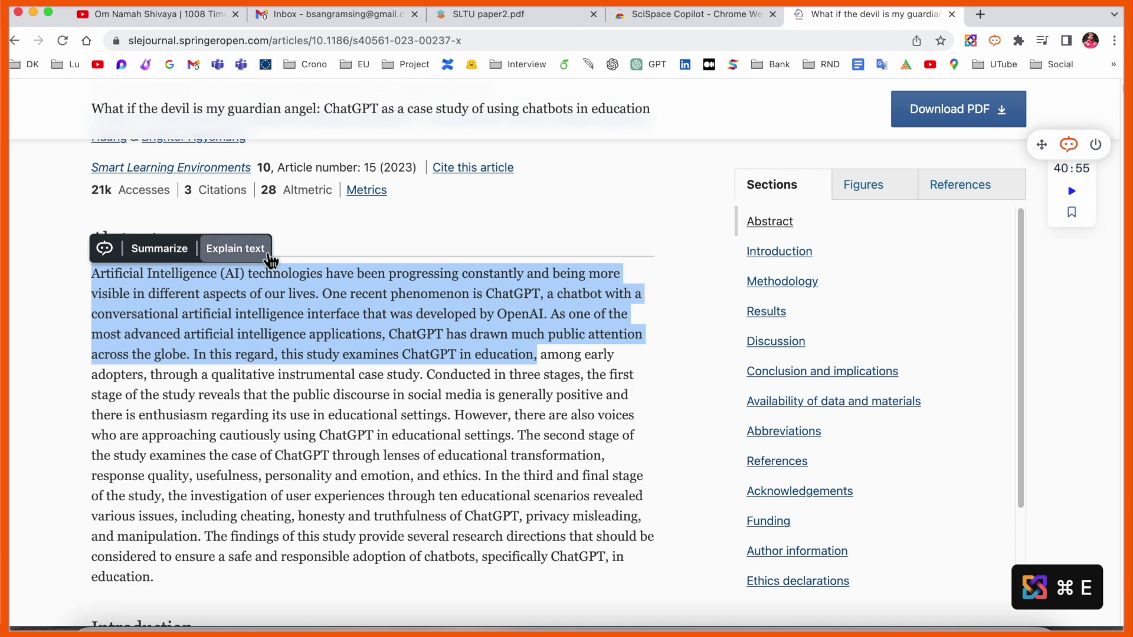
click(235, 248)
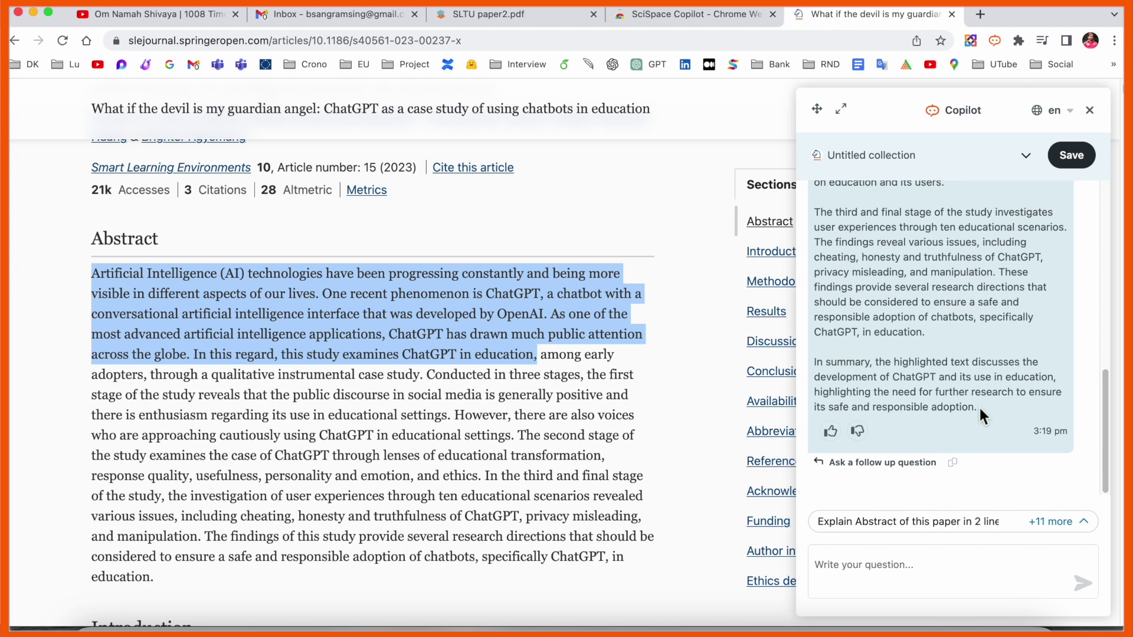
scroll(978, 407, up, 10)
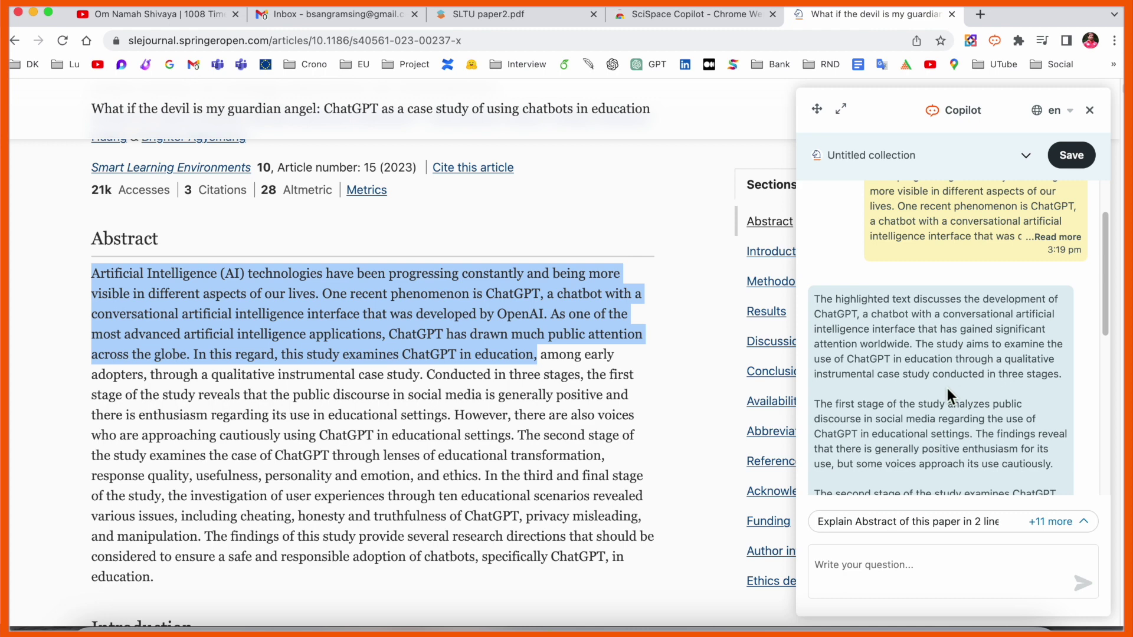
scroll(900, 318, down, 5)
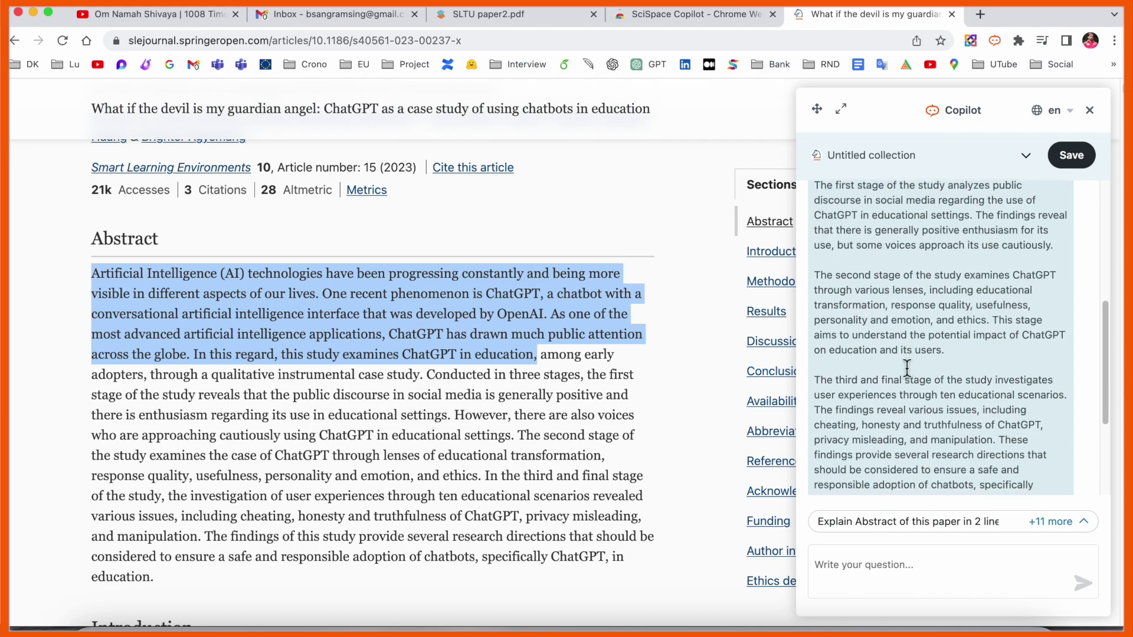